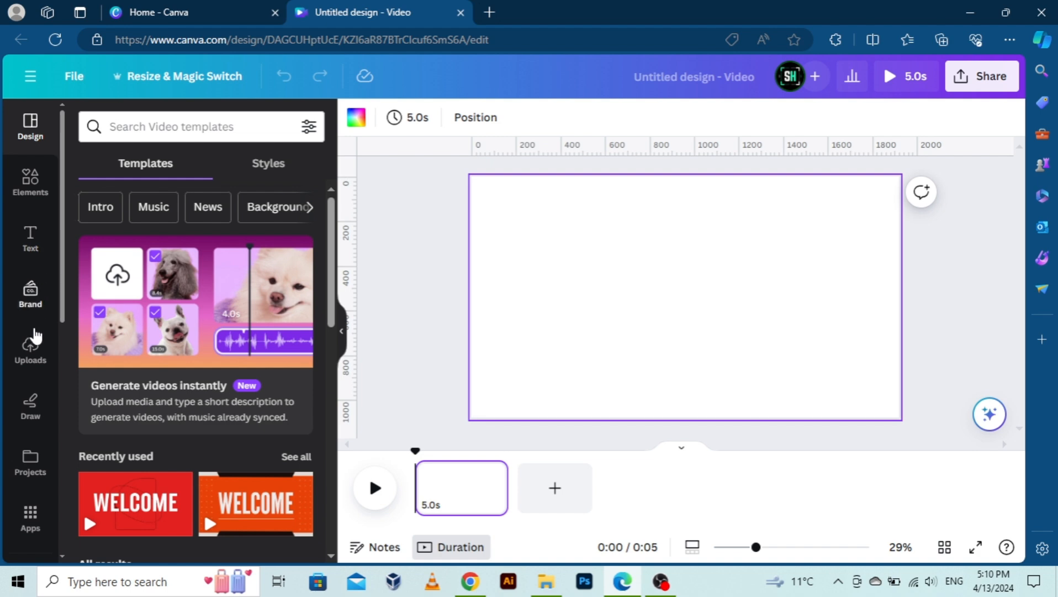
Add a square shape to the blank page and stretch all four sides into a large centred rectangle with a white margin.
{"action": "left_click", "coordinate": [33, 182]}
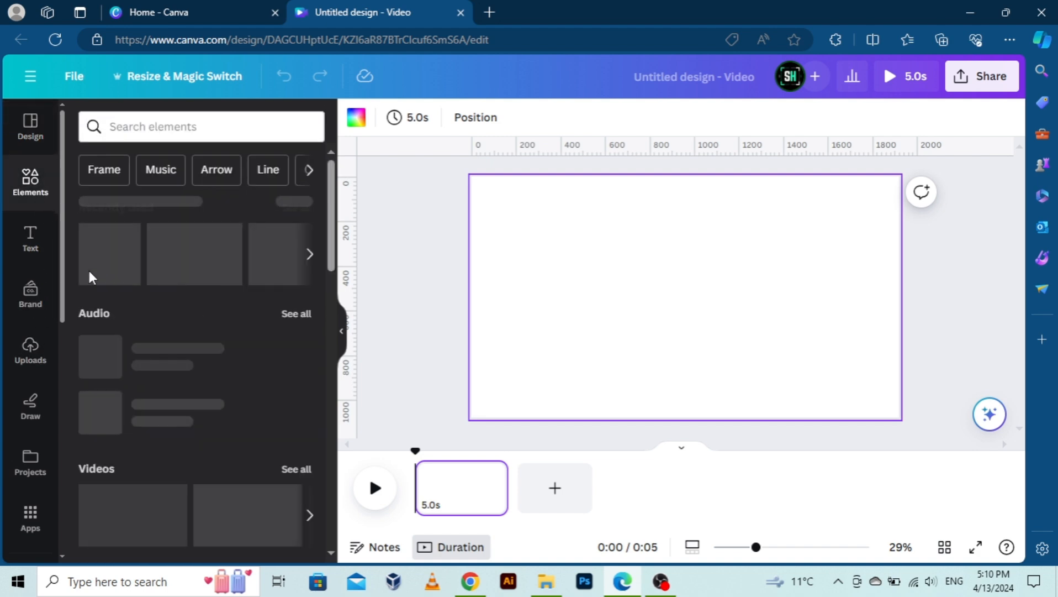
{"action": "left_click", "coordinate": [100, 268]}
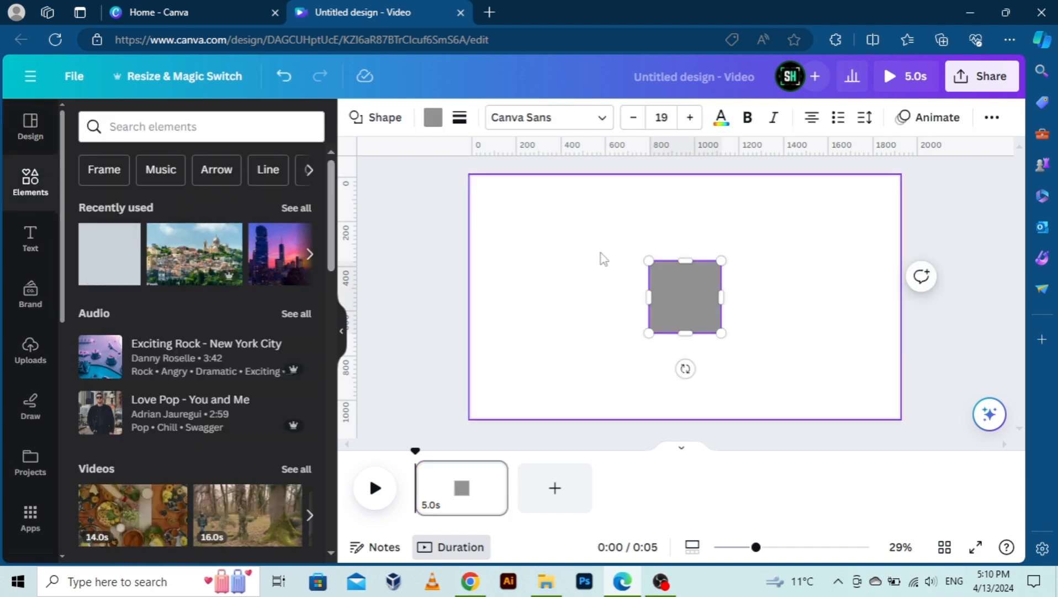
{"action": "left_click_drag", "start_coordinate": [671, 261], "coordinate": [671, 200]}
{"action": "left_click_drag", "start_coordinate": [681, 330], "coordinate": [685, 394]}
{"action": "left_click_drag", "start_coordinate": [650, 299], "coordinate": [497, 339]}
{"action": "left_click_drag", "start_coordinate": [722, 298], "coordinate": [876, 303]}
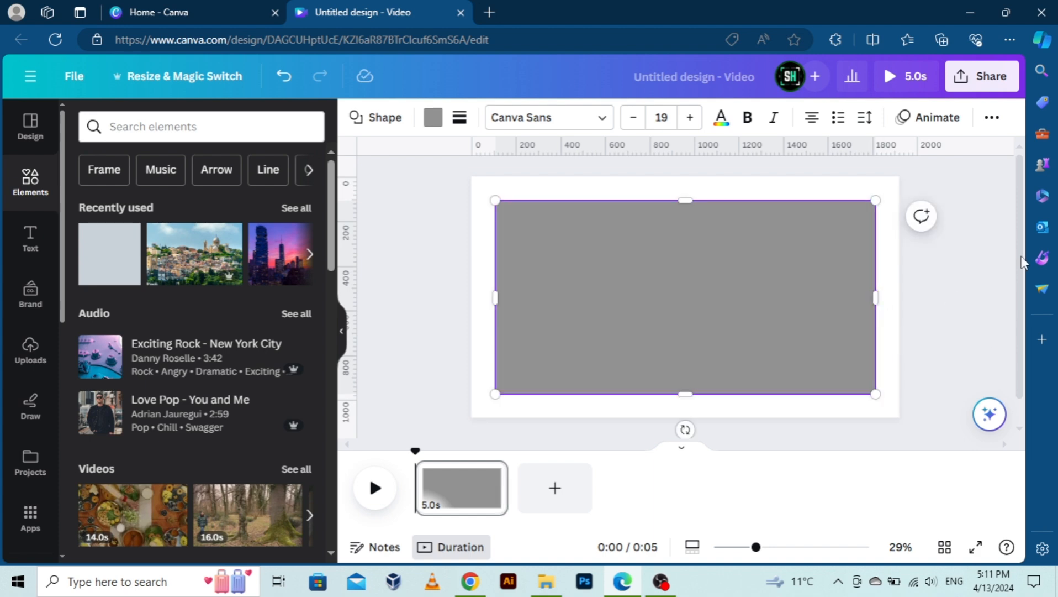
Extend the grey rectangle's four edges outward so that only a narrow white border surrounds it.
{"action": "left_click", "coordinate": [956, 272]}
{"action": "left_click", "coordinate": [663, 256]}
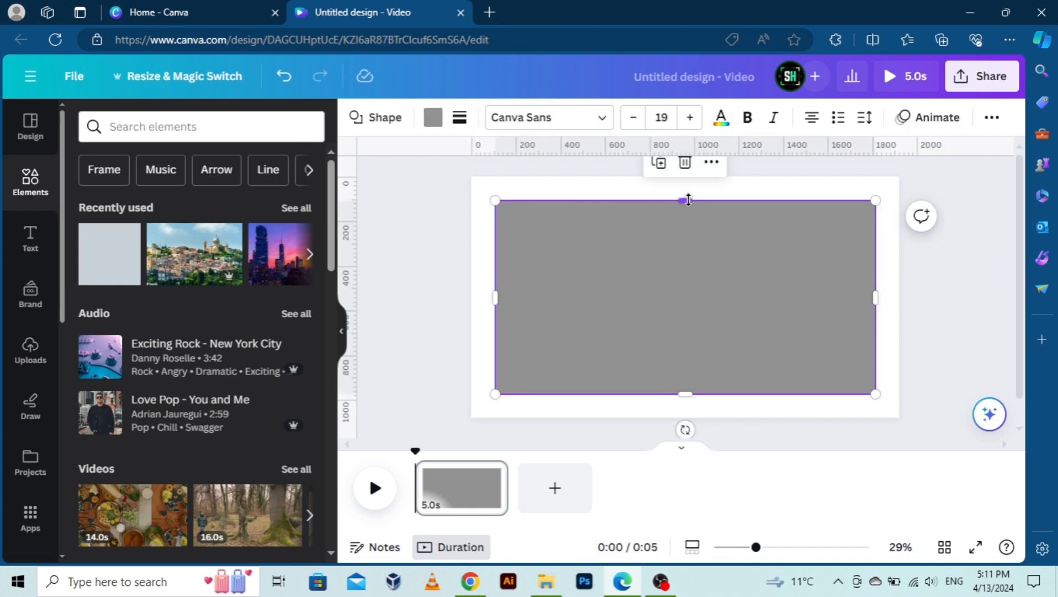
{"action": "left_click_drag", "start_coordinate": [688, 200], "coordinate": [688, 196]}
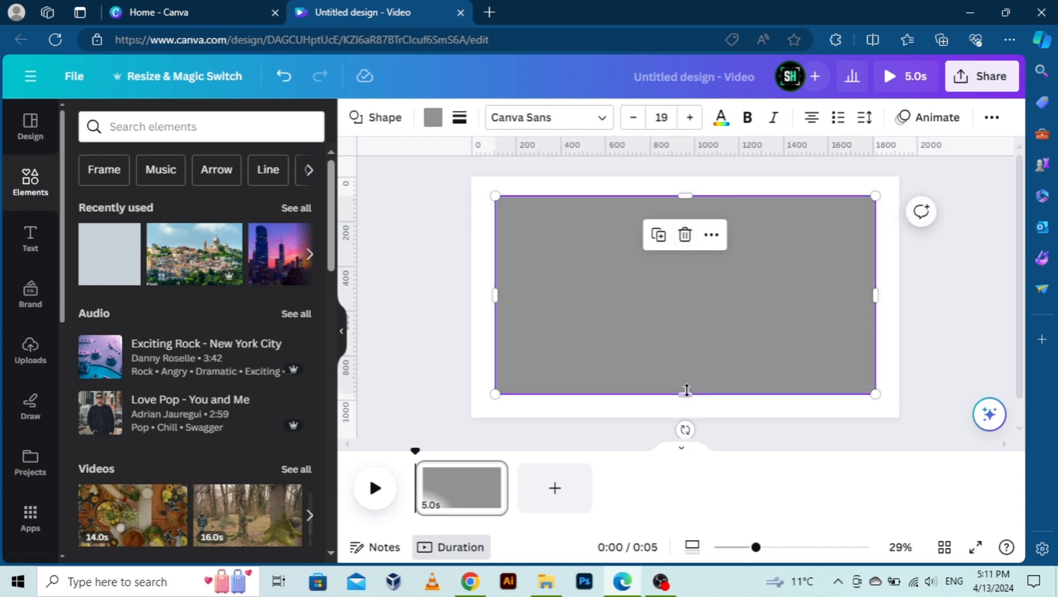
{"action": "left_click_drag", "start_coordinate": [687, 393], "coordinate": [688, 403]}
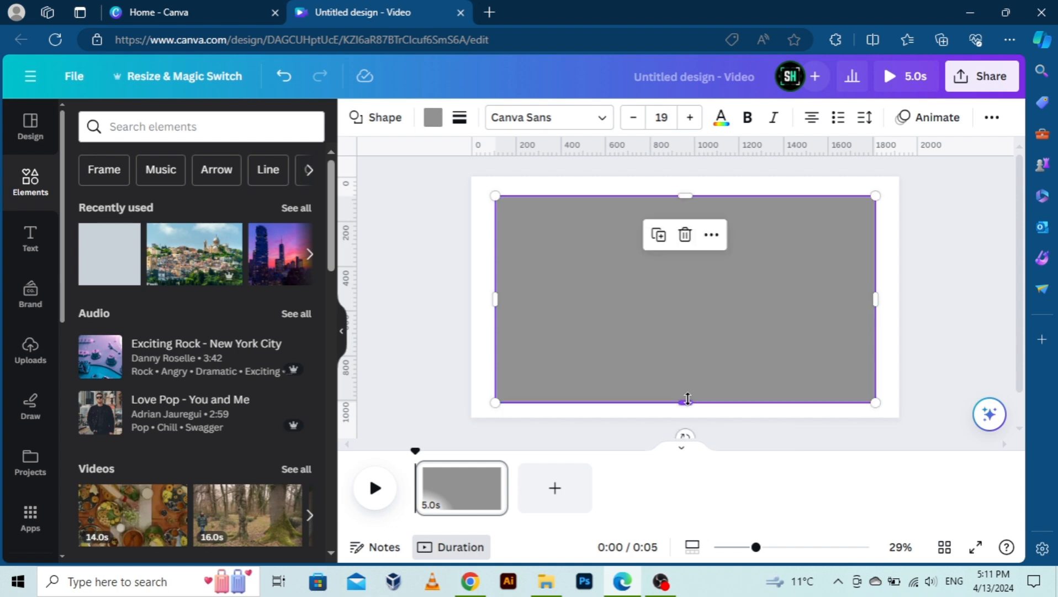
{"action": "left_click_drag", "start_coordinate": [876, 299], "coordinate": [890, 299]}
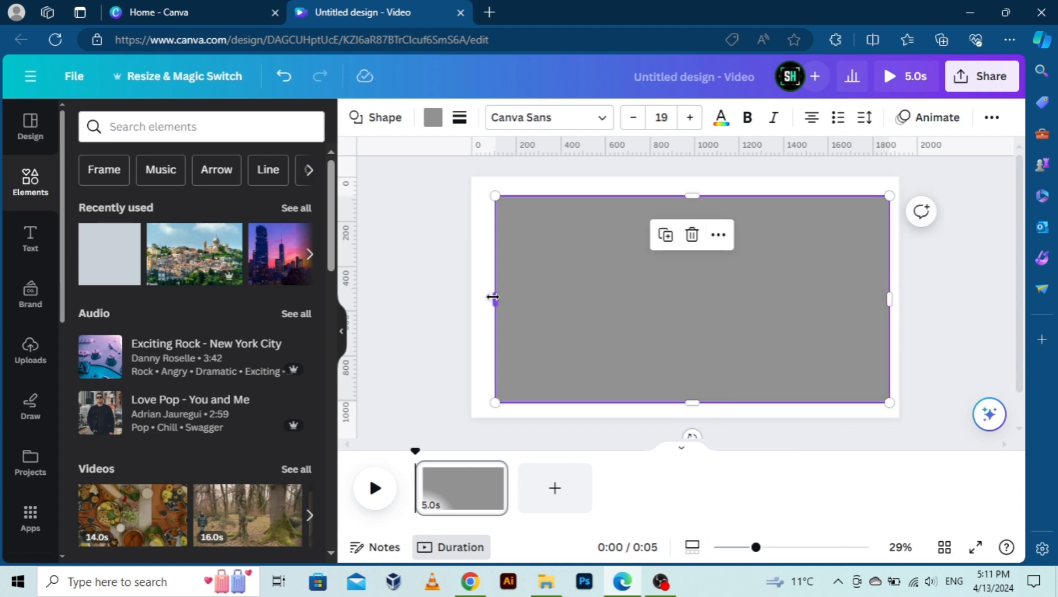
{"action": "mouse_move", "coordinate": [494, 296]}
{"action": "left_mouse_down"}
{"action": "mouse_move", "coordinate": [470, 300]}
{"action": "mouse_move", "coordinate": [478, 302]}
{"action": "left_mouse_up"}
{"action": "left_click", "coordinate": [299, 314]}
{"action": "left_click", "coordinate": [370, 330]}
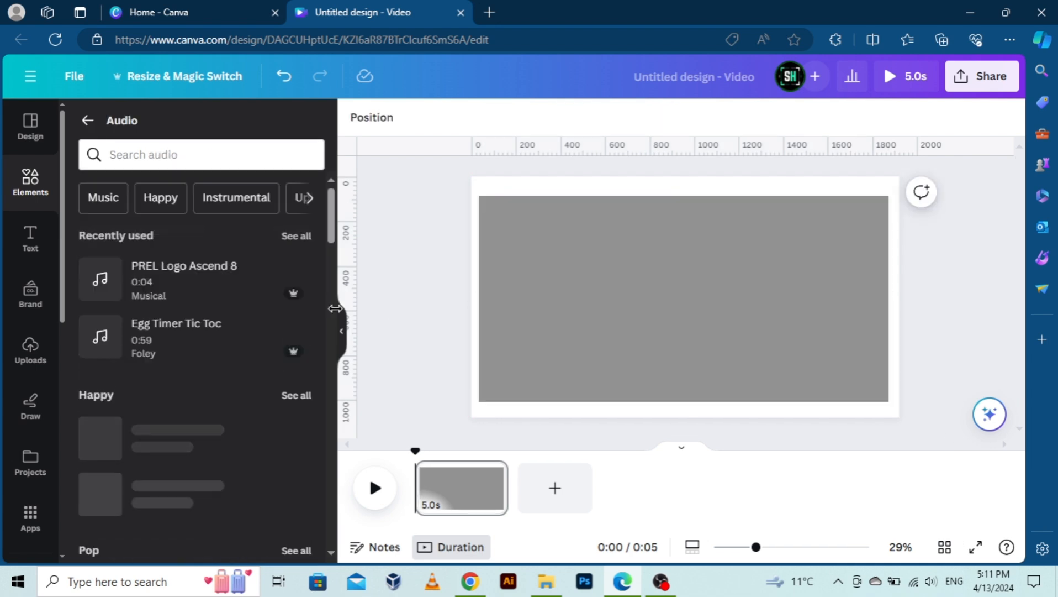
Add a heading reading "WELCOME" on the grey rectangle.
{"action": "left_click", "coordinate": [31, 237]}
{"action": "left_click", "coordinate": [160, 264]}
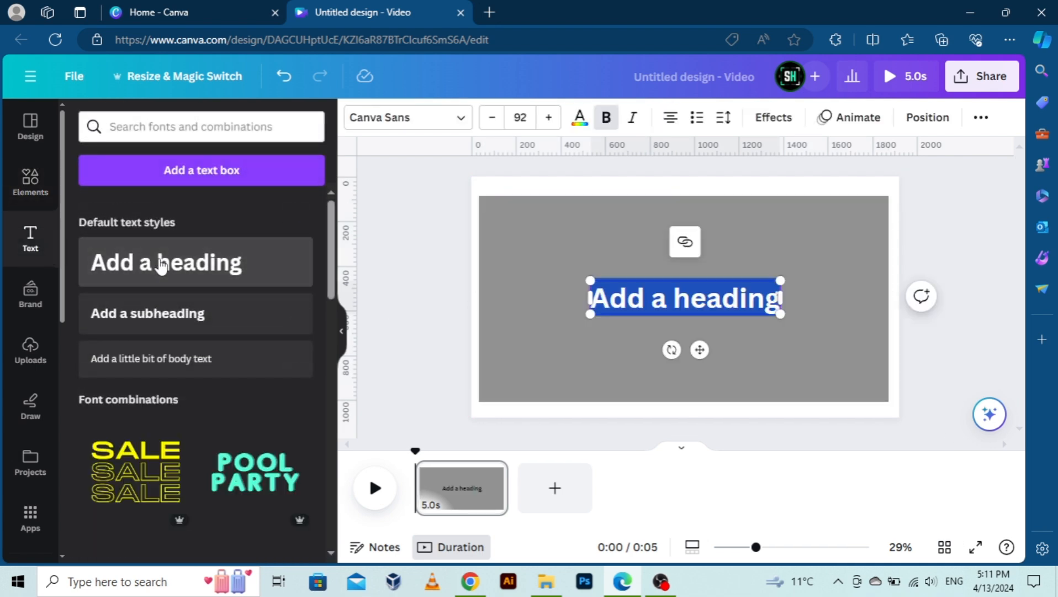
{"action": "type", "text": "WE"}
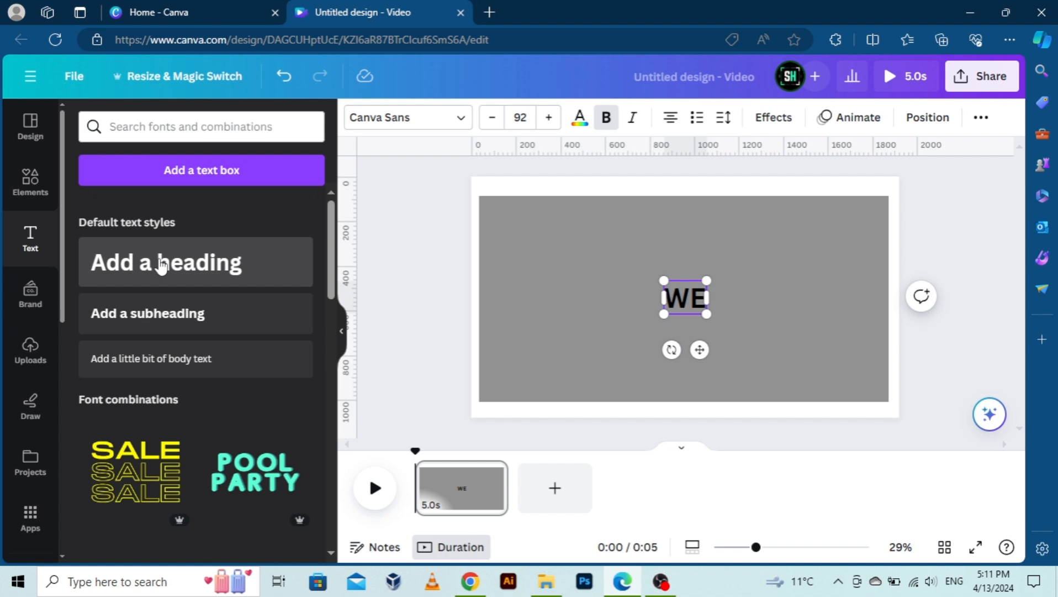
{"action": "type", "text": "LCOME"}
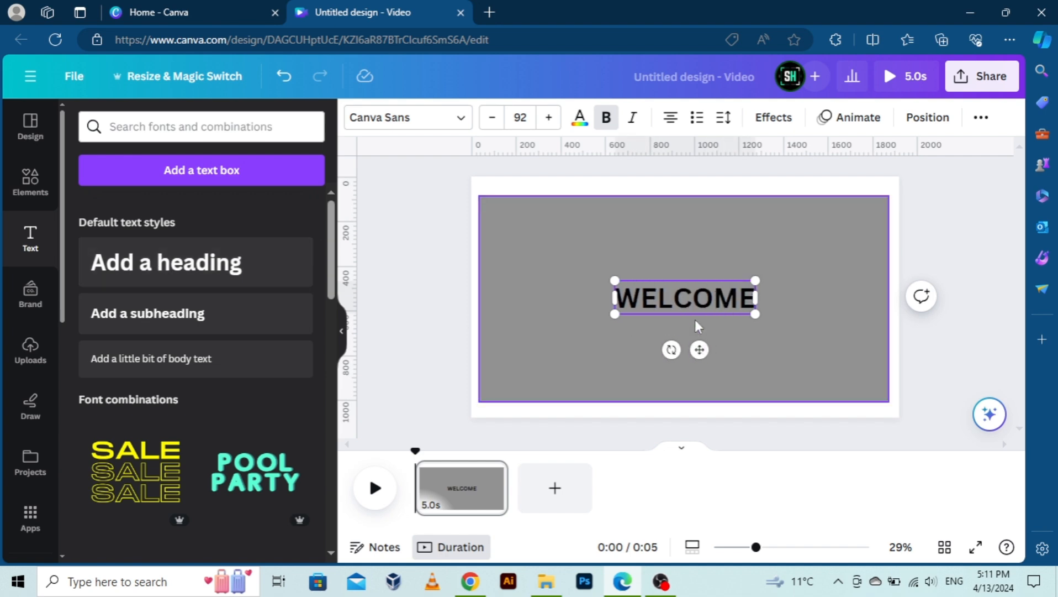
Search the fonts for "ANTON" and apply Anton to the WELCOME heading.
{"action": "left_click", "coordinate": [406, 119]}
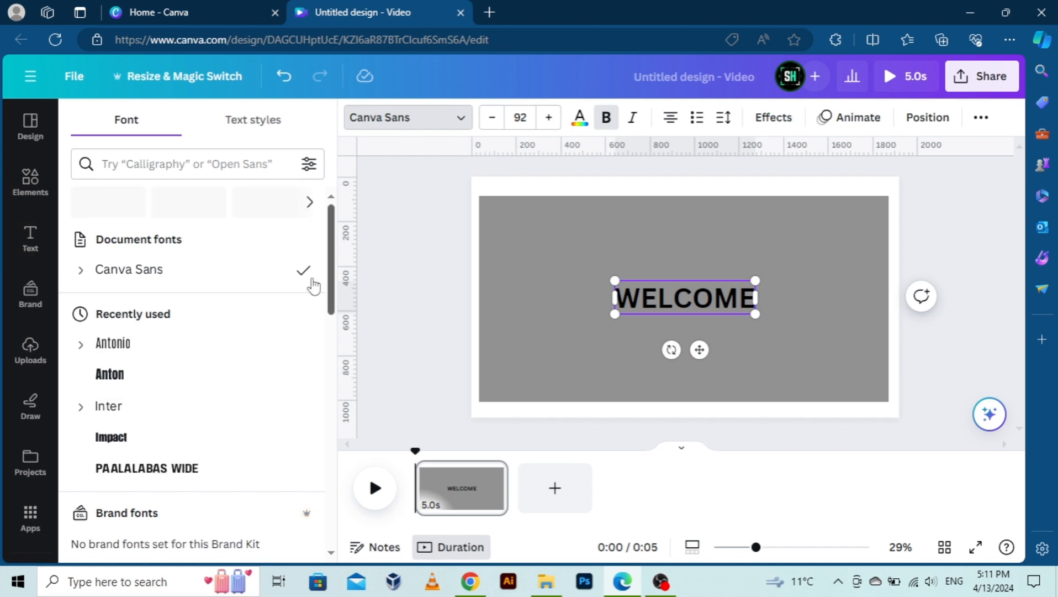
{"action": "left_click", "coordinate": [229, 162]}
{"action": "type", "text": "A?"}
{"action": "type", "text": "N"}
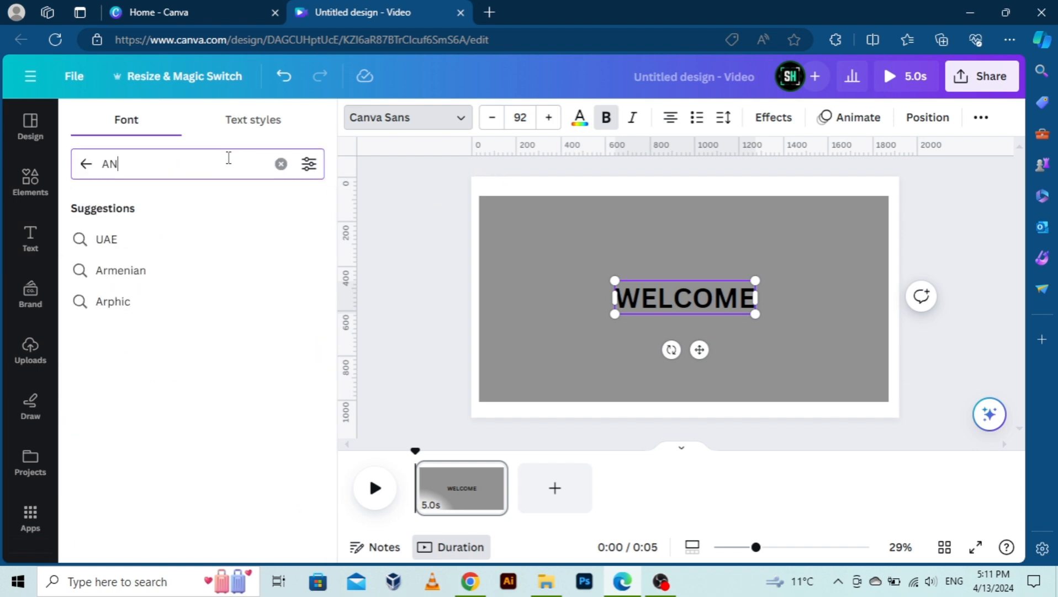
{"action": "type", "text": "TON"}
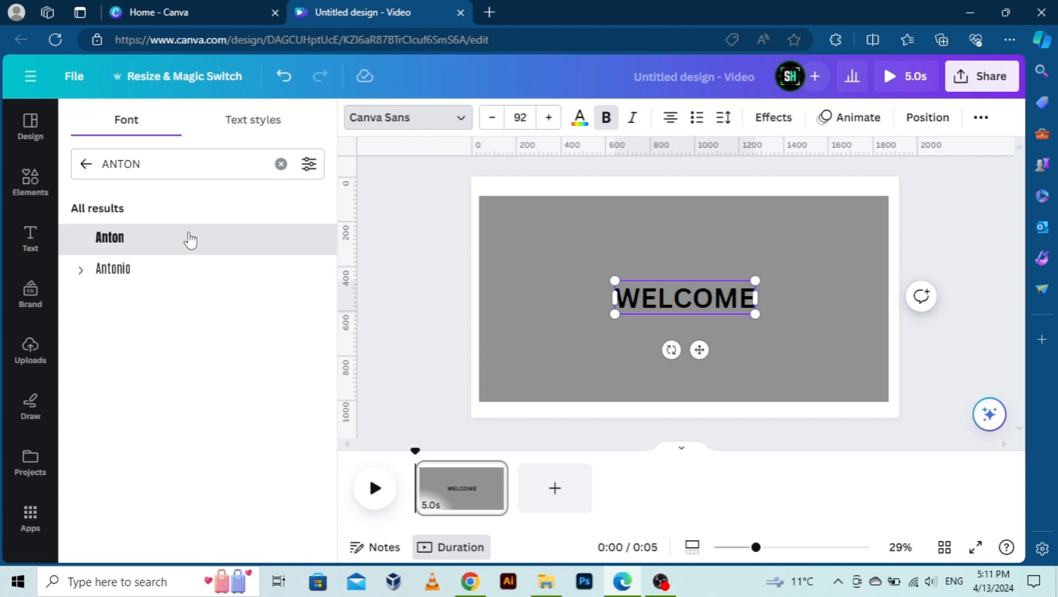
{"action": "left_click", "coordinate": [189, 237]}
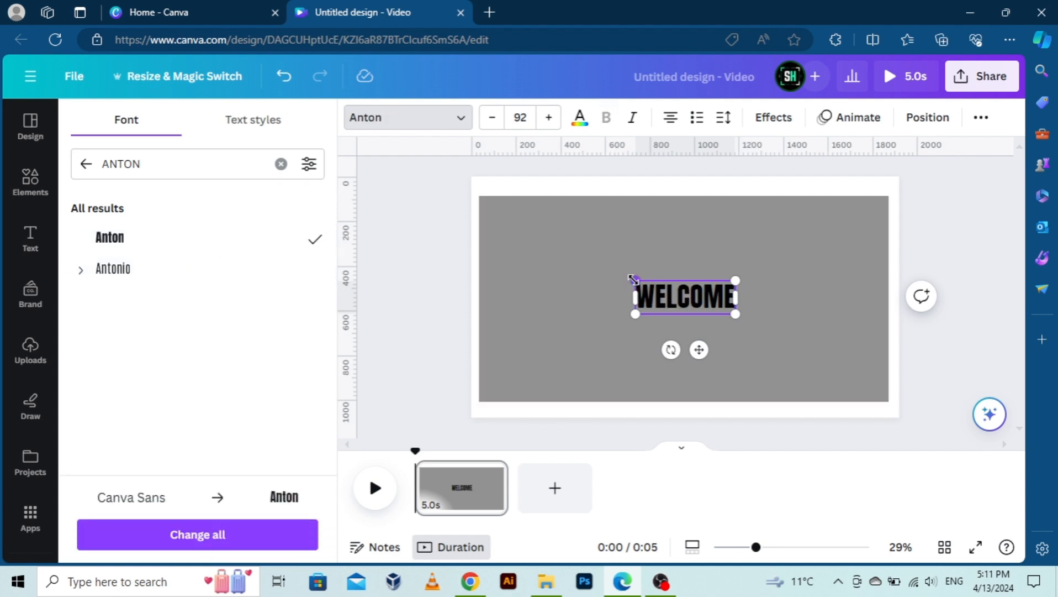
Enlarge the WELCOME heading to about font size 311 and centre it on the grey rectangle.
{"action": "left_click_drag", "start_coordinate": [634, 279], "coordinate": [539, 248]}
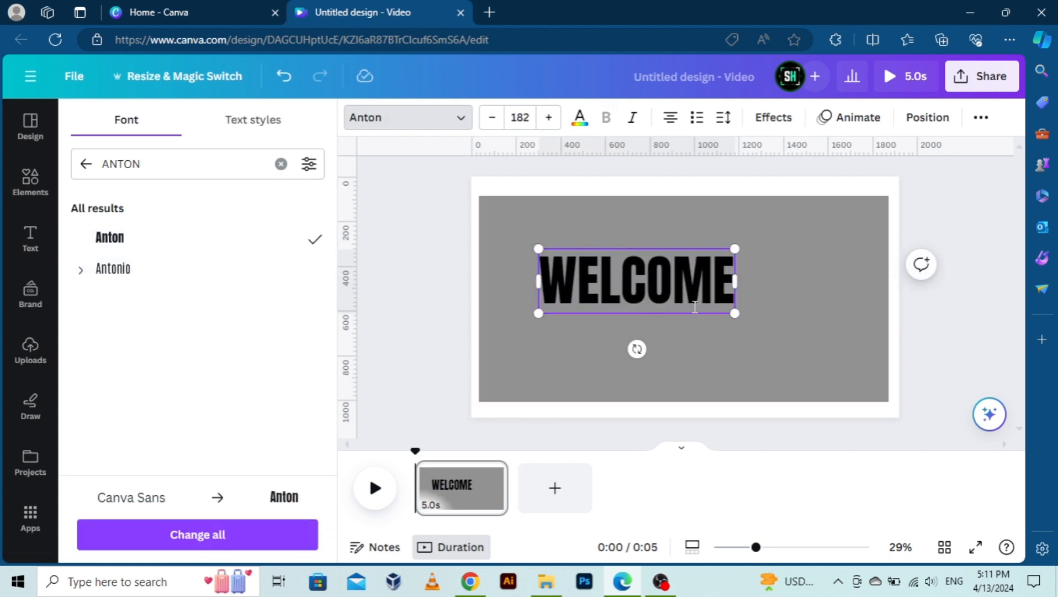
{"action": "left_click_drag", "start_coordinate": [733, 316], "coordinate": [862, 390]}
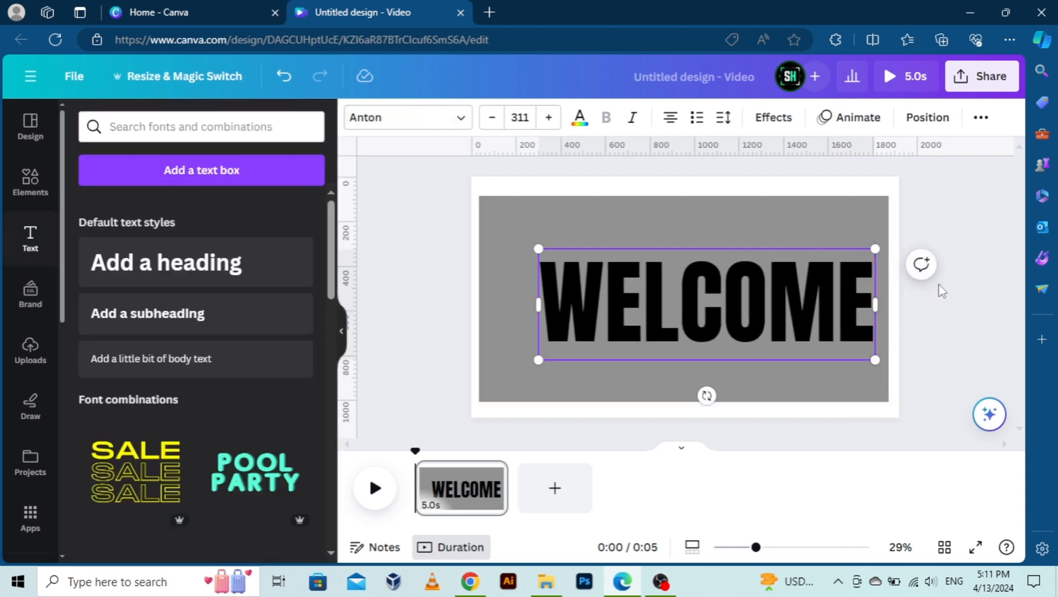
{"action": "left_click_drag", "start_coordinate": [847, 308], "coordinate": [815, 297]}
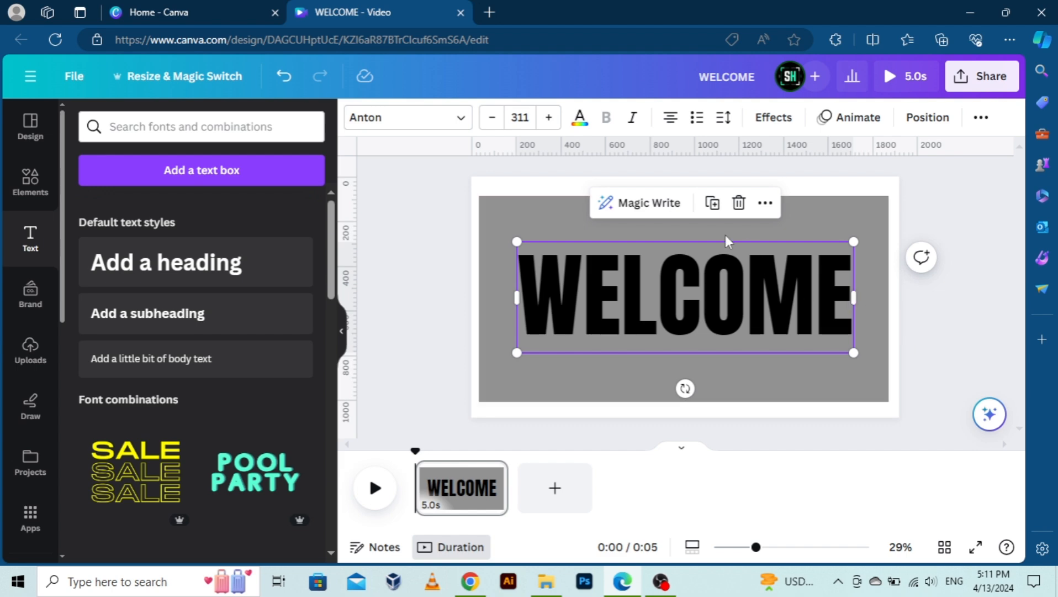
Add a second heading reading "TO OUR PRESENTATION" below WELCOME.
{"action": "left_click", "coordinate": [104, 272]}
{"action": "type", "text": "TO"}
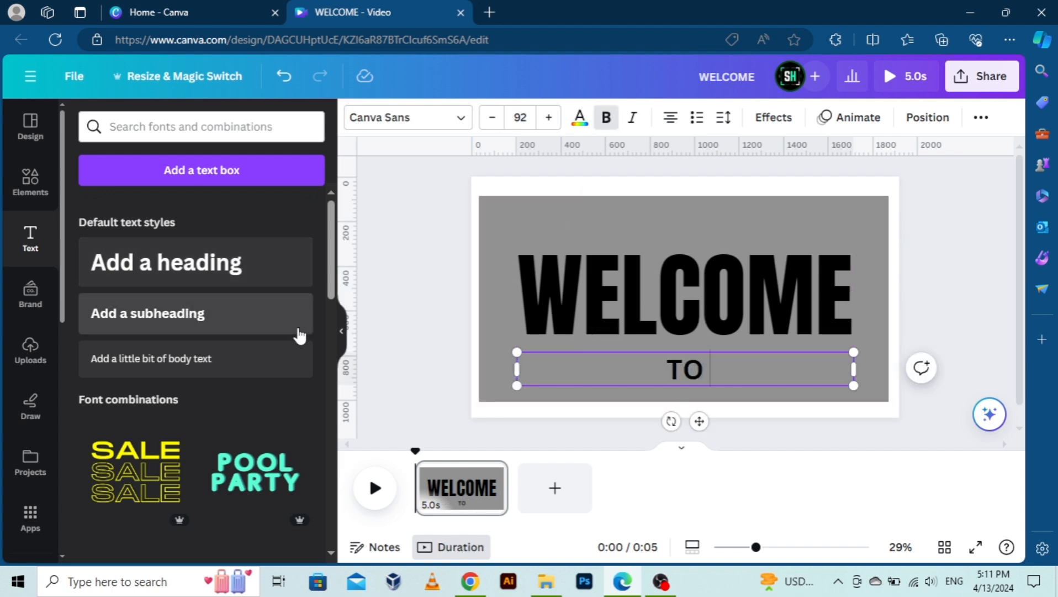
{"action": "type", "text": " OUR P"}
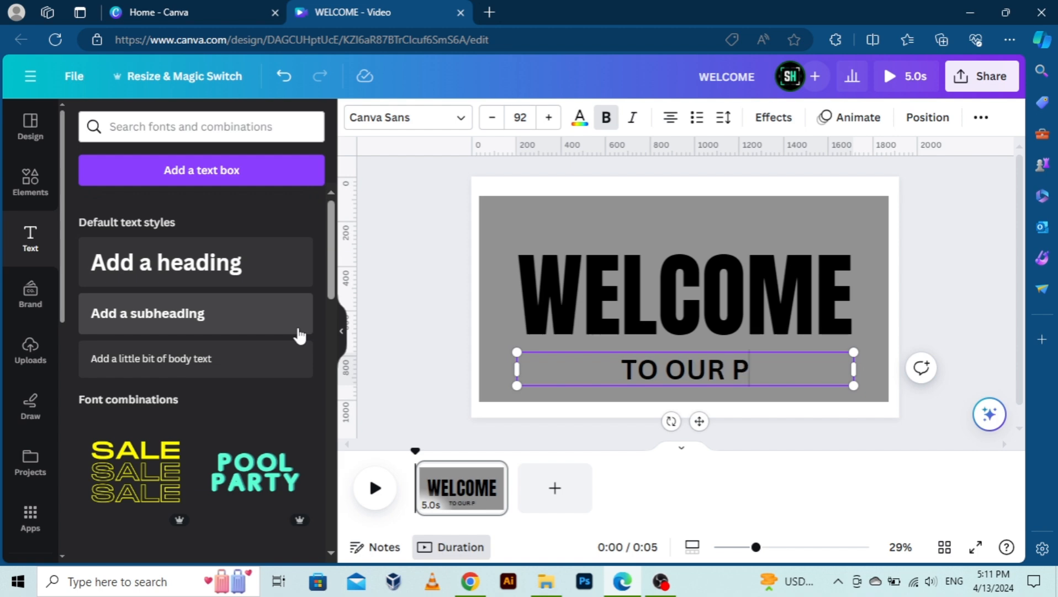
{"action": "type", "text": "RESENTATION"}
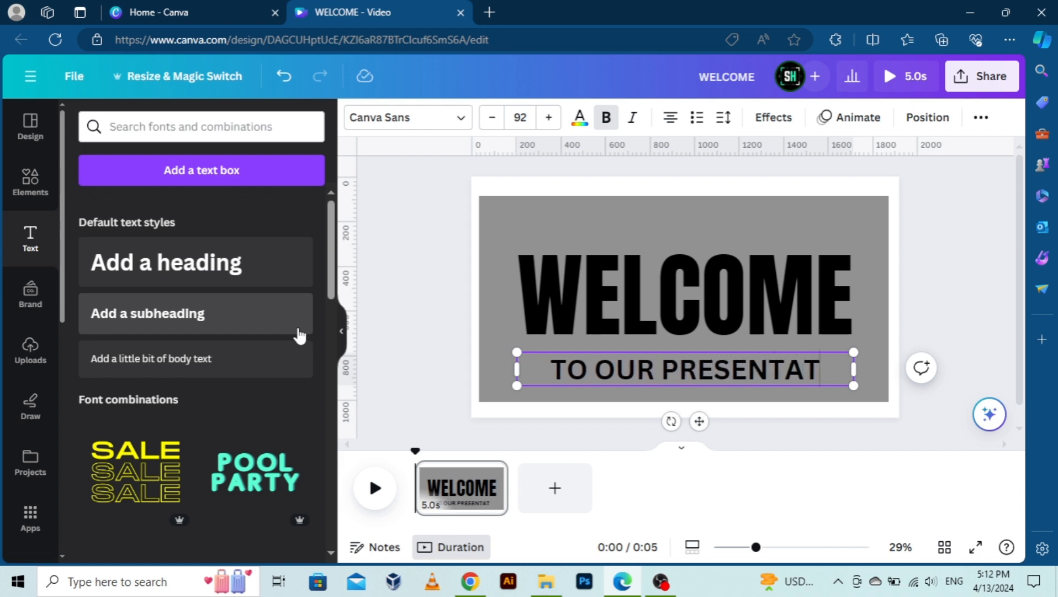
Set the font of the "TO OUR PRESENTATION" text to Antonio Regular.
{"action": "triple_click", "coordinate": [555, 371]}
{"action": "left_click", "coordinate": [351, 117]}
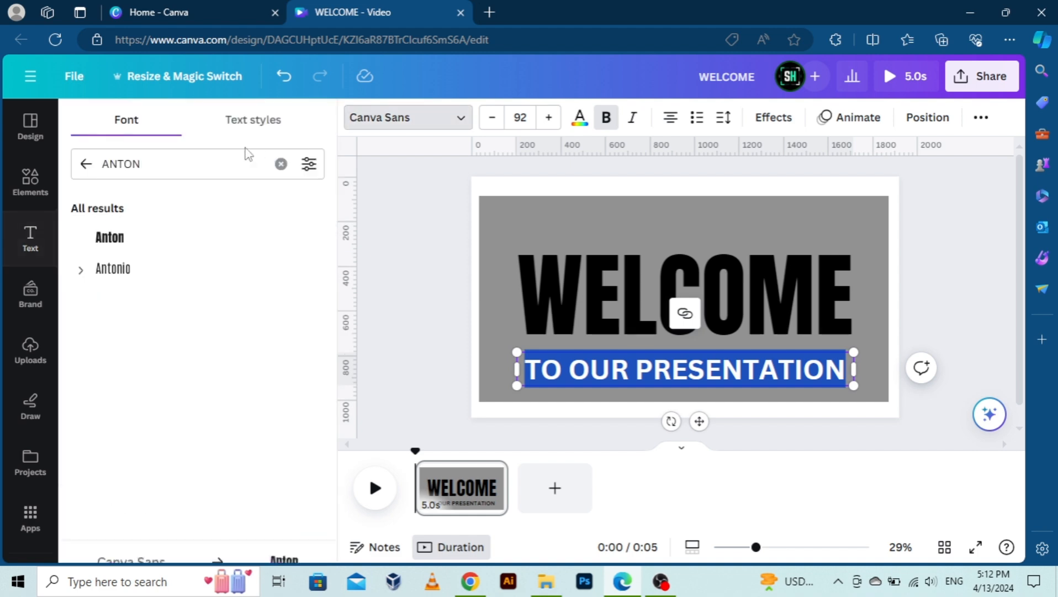
{"action": "left_click", "coordinate": [77, 272]}
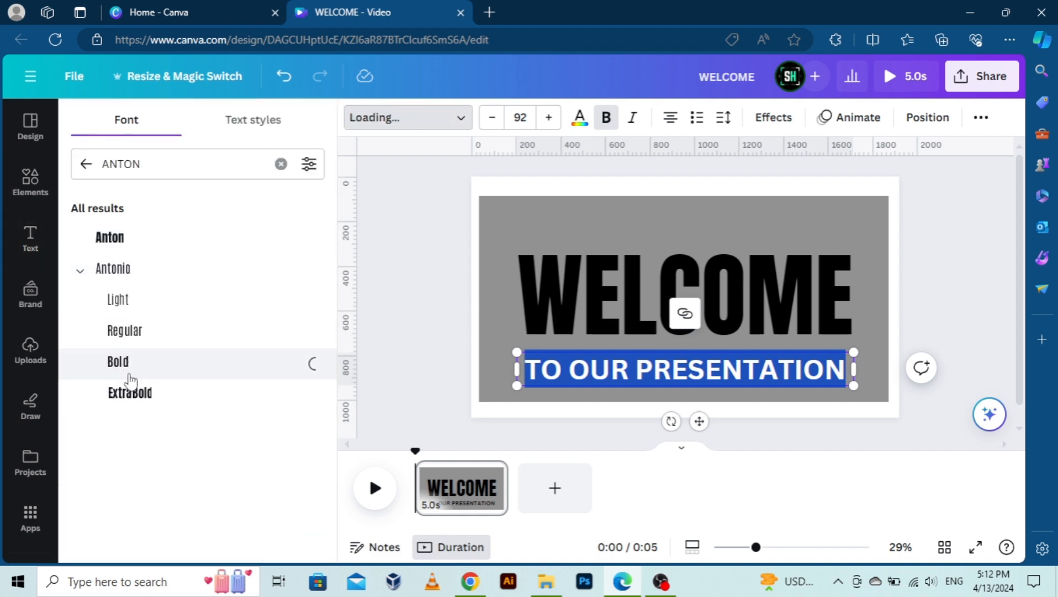
{"action": "left_click", "coordinate": [170, 345]}
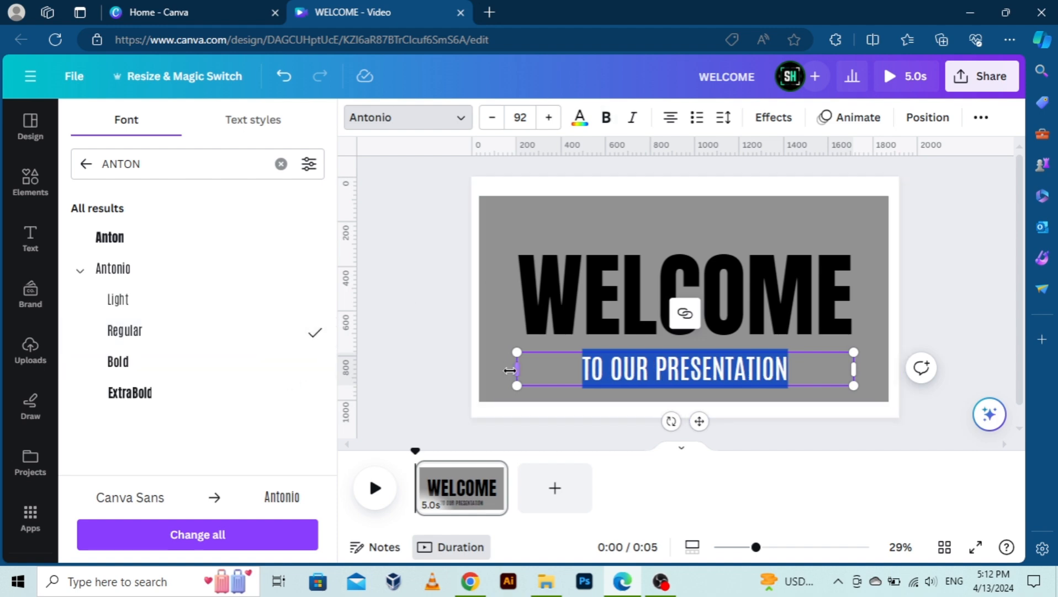
Shrink the "TO OUR PRESENTATION" text to about font size 38.3 and centre it just beneath WELCOME.
{"action": "left_click_drag", "start_coordinate": [513, 348], "coordinate": [721, 392]}
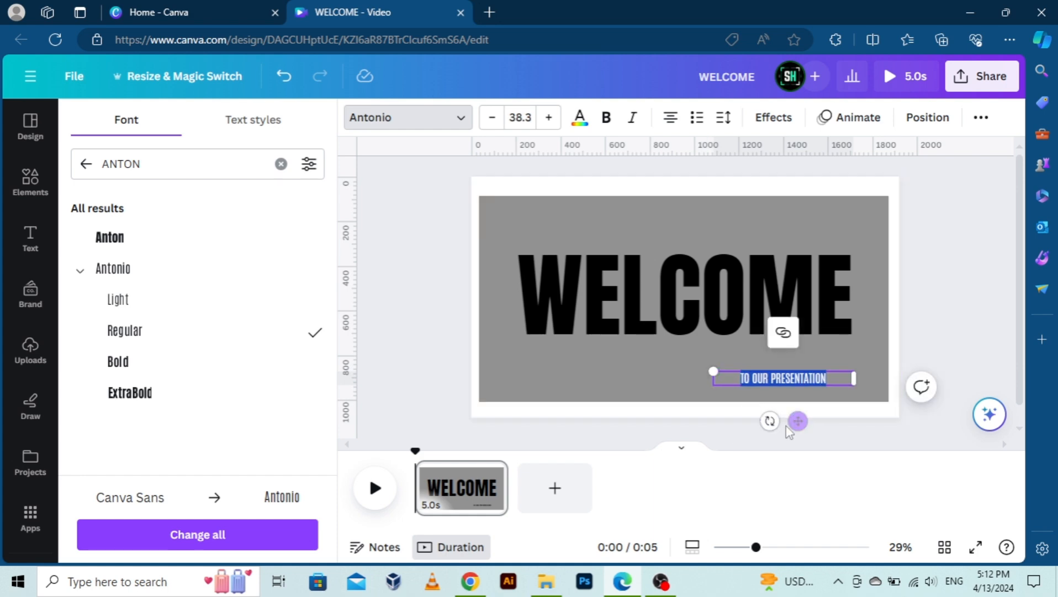
{"action": "left_click_drag", "start_coordinate": [799, 422], "coordinate": [705, 401]}
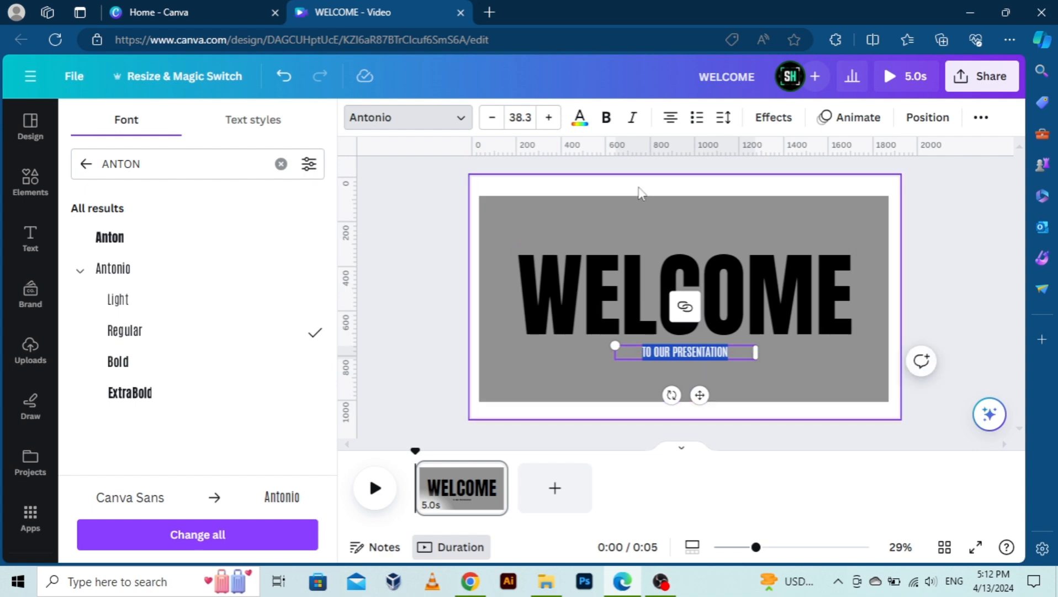
Set the "TO OUR PRESENTATION" letter spacing to 252 and widen its text box on both sides to fit one line.
{"action": "left_click", "coordinate": [724, 117]}
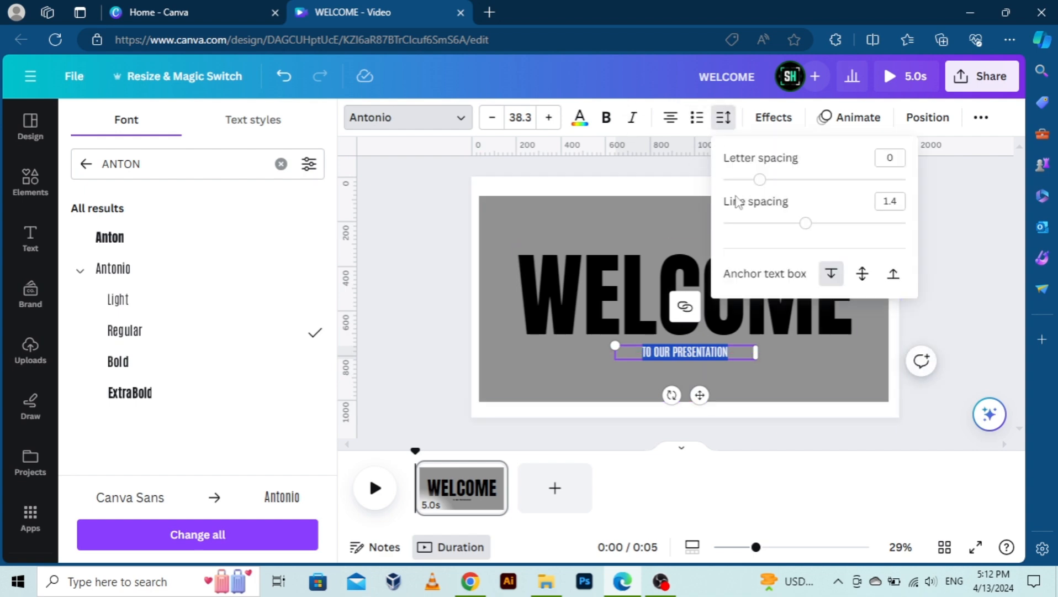
{"action": "left_click_drag", "start_coordinate": [756, 185], "coordinate": [805, 207]}
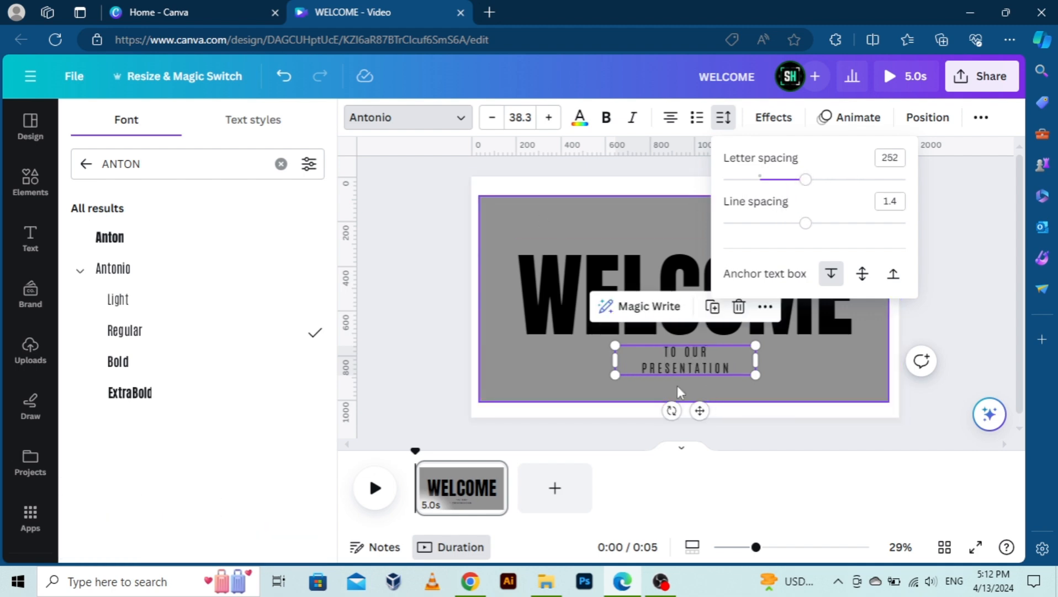
{"action": "left_click_drag", "start_coordinate": [608, 363], "coordinate": [502, 354]}
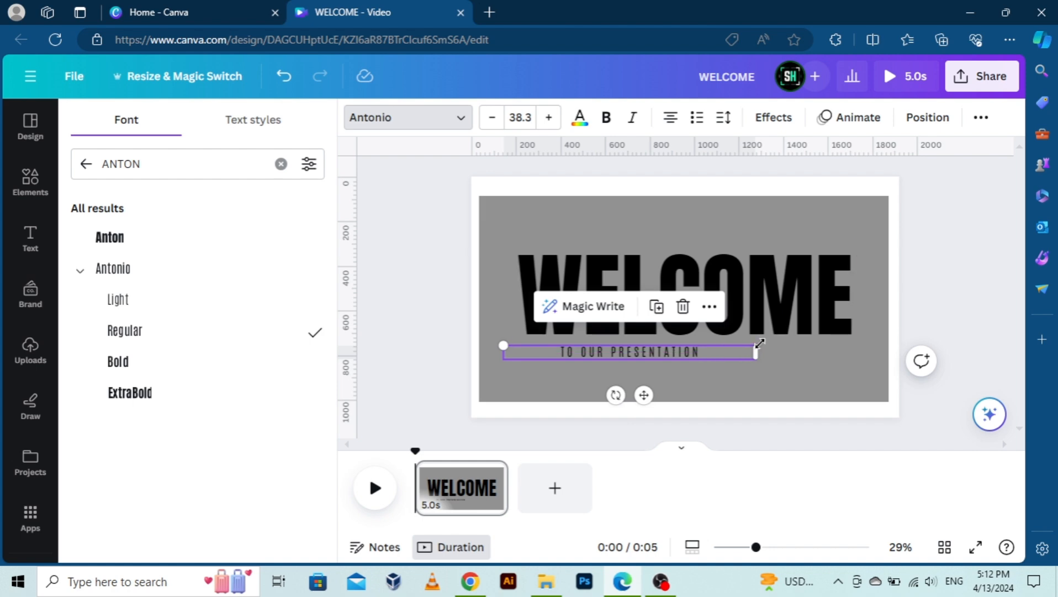
{"action": "left_click_drag", "start_coordinate": [760, 351], "coordinate": [876, 351]}
Increase the "TO OUR PRESENTATION" letter spacing to 800 and move the line up closer to WELCOME.
{"action": "left_click", "coordinate": [723, 117]}
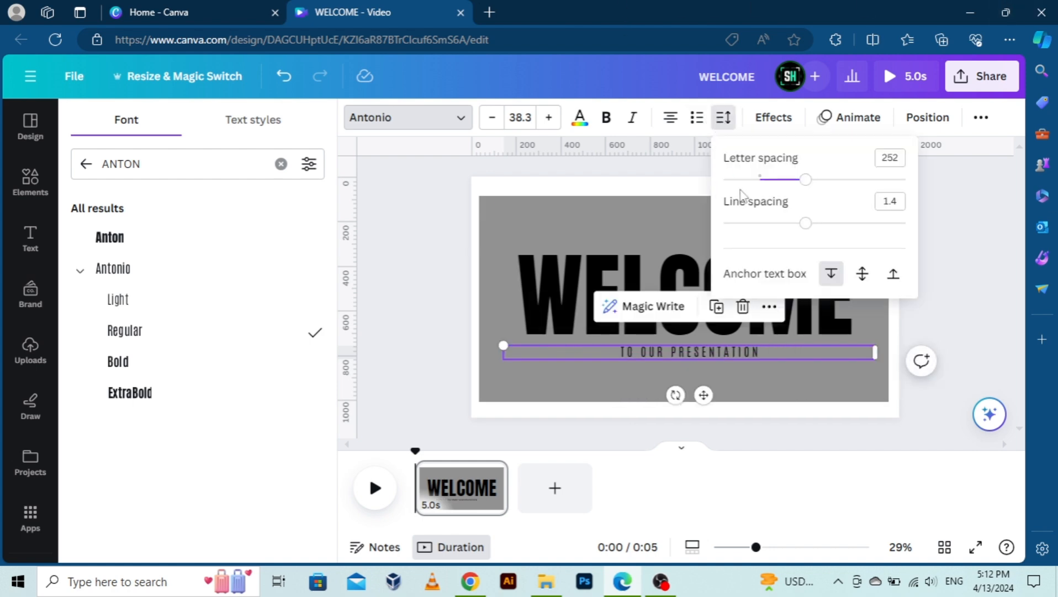
{"action": "left_click_drag", "start_coordinate": [811, 189], "coordinate": [935, 189]}
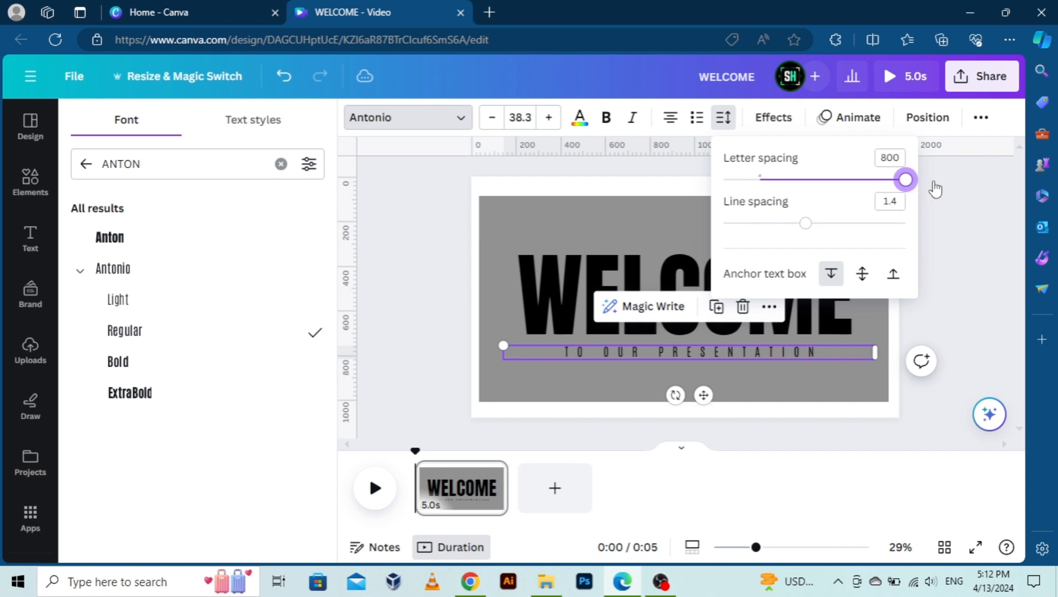
{"action": "left_click", "coordinate": [962, 272]}
{"action": "left_click", "coordinate": [963, 271]}
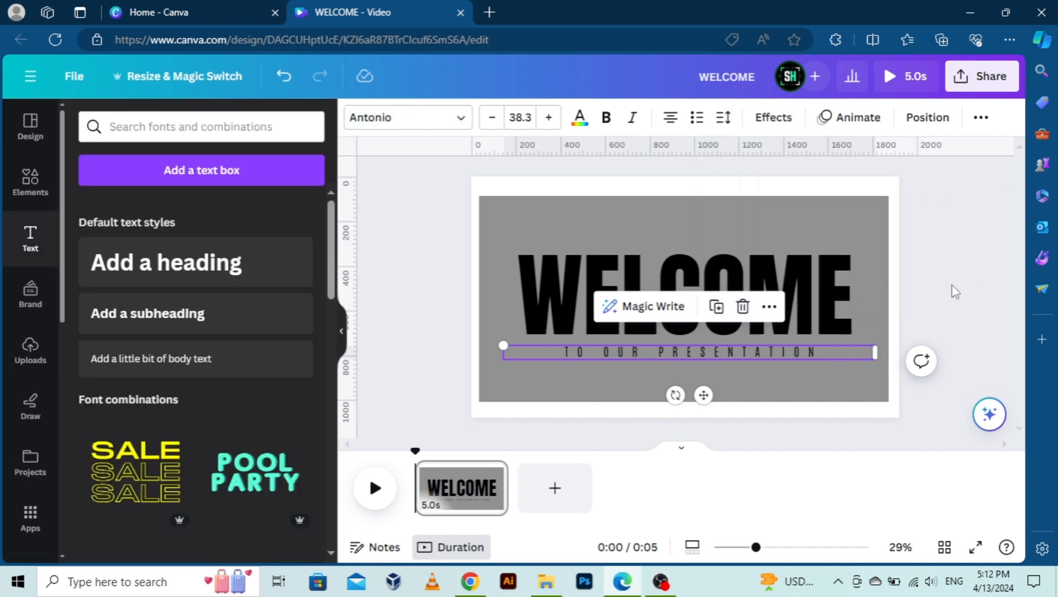
{"action": "left_click", "coordinate": [812, 354]}
{"action": "left_click", "coordinate": [813, 354]}
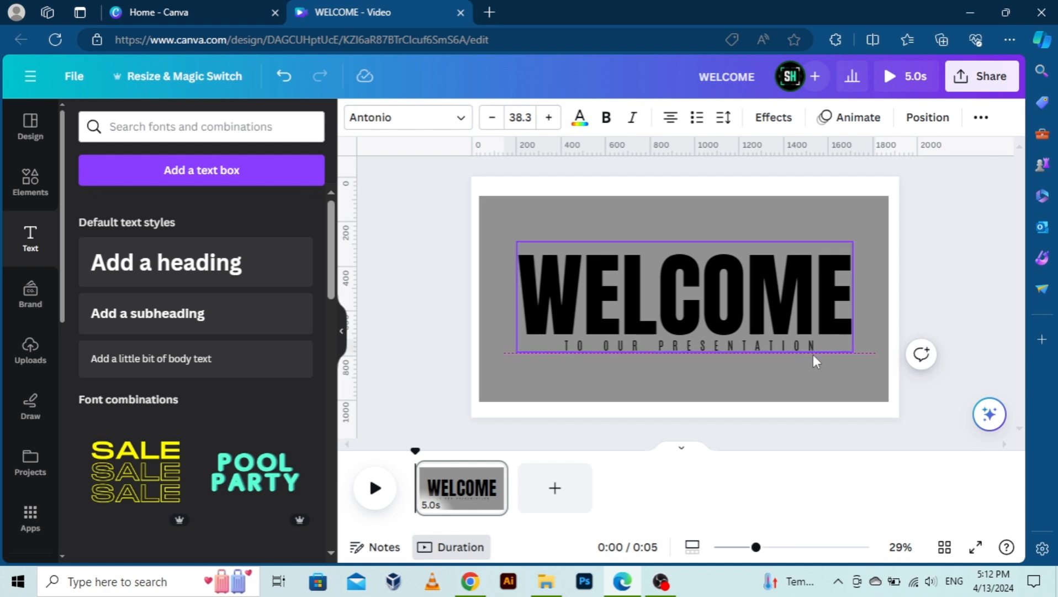
Recolour both the WELCOME and "TO OUR PRESENTATION" texts to white.
{"action": "left_click", "coordinate": [790, 343]}
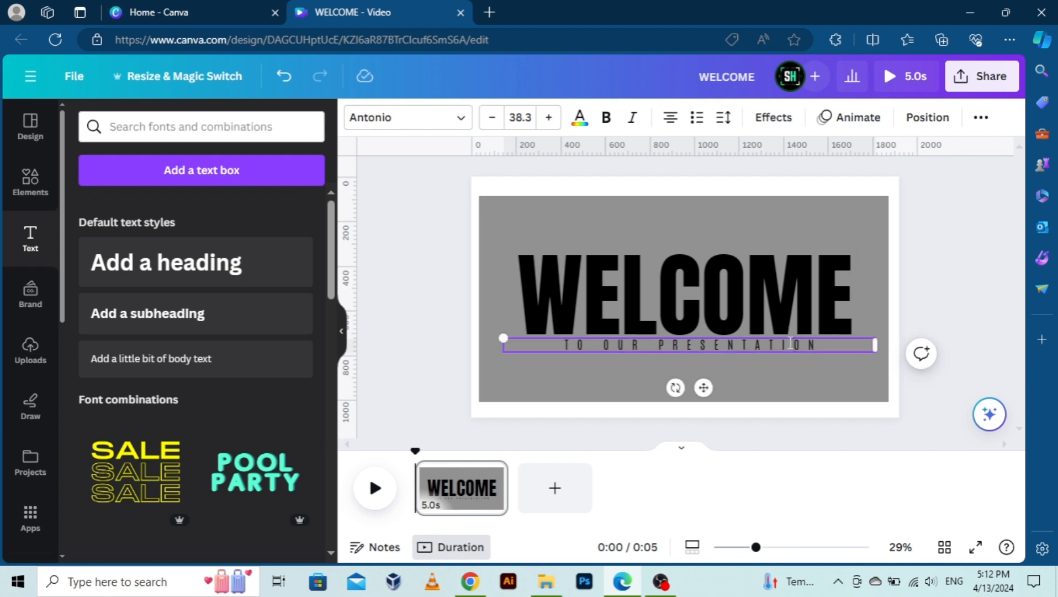
{"action": "left_click", "coordinate": [780, 308], "text": "shift"}
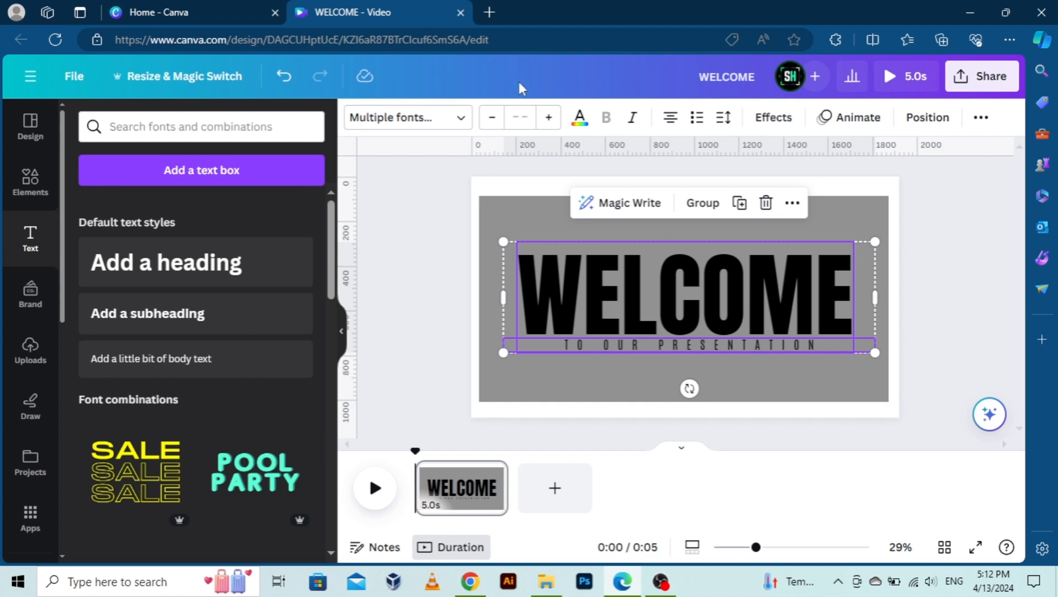
{"action": "left_click", "coordinate": [580, 118]}
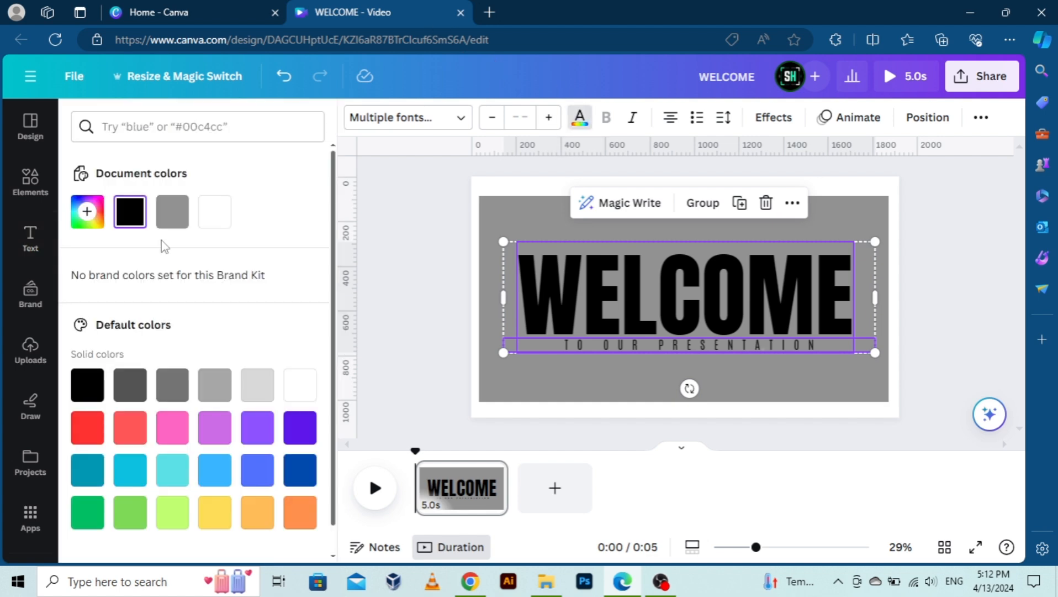
{"action": "left_click", "coordinate": [221, 213]}
{"action": "left_click", "coordinate": [446, 229]}
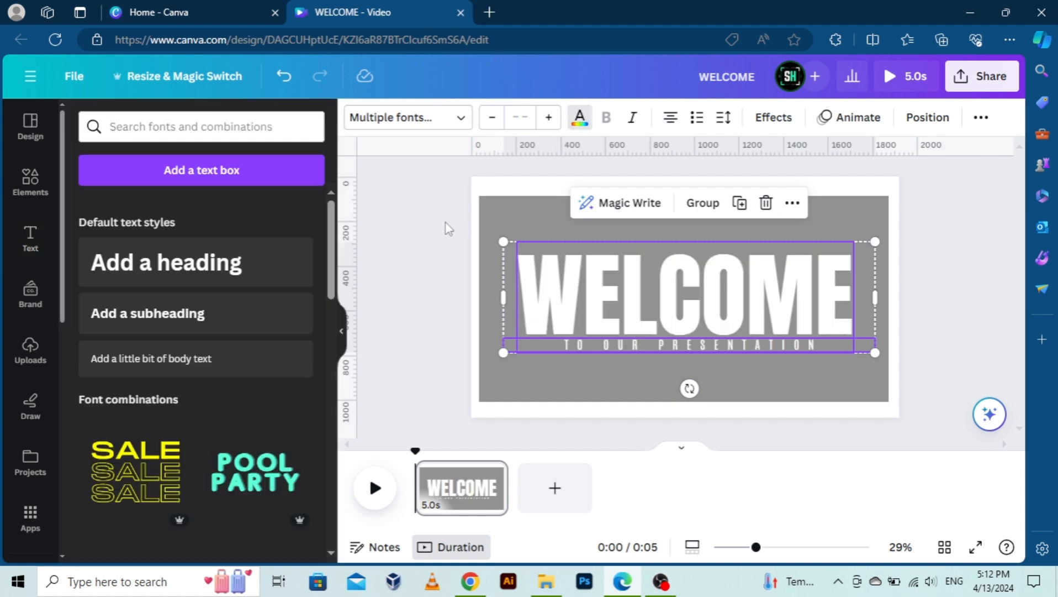
Fill the grey rectangle behind the text with solid black.
{"action": "left_click", "coordinate": [527, 220]}
{"action": "left_click", "coordinate": [527, 219]}
{"action": "left_click", "coordinate": [433, 117]}
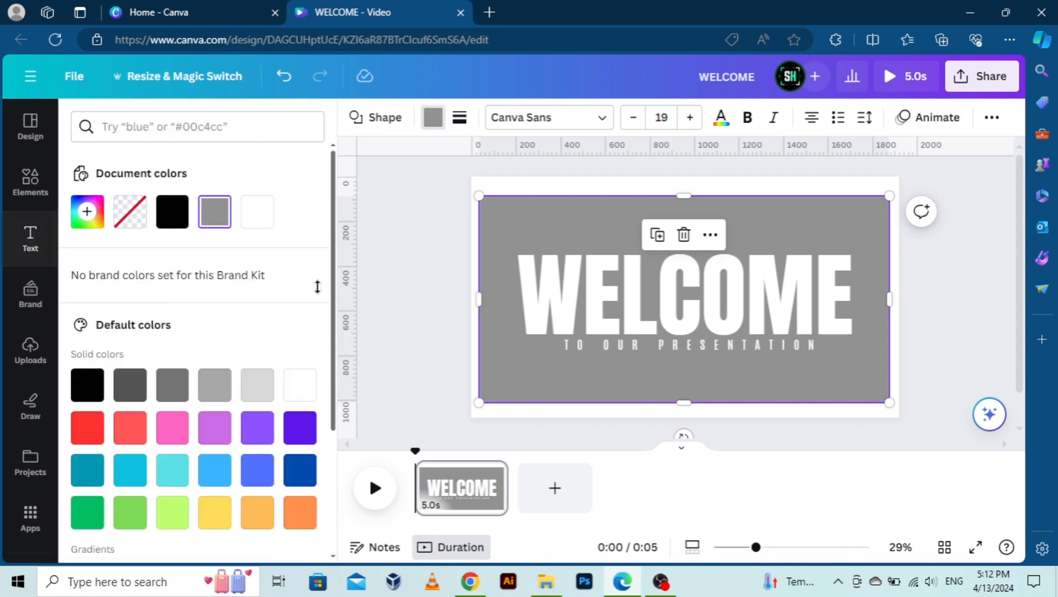
{"action": "left_click", "coordinate": [89, 383]}
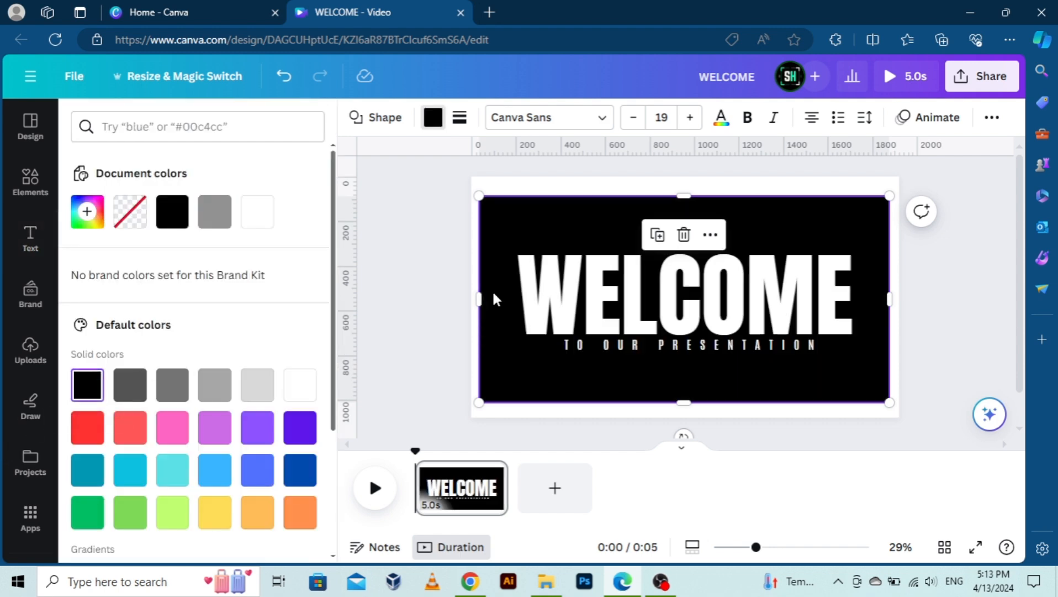
{"action": "left_click", "coordinate": [436, 287]}
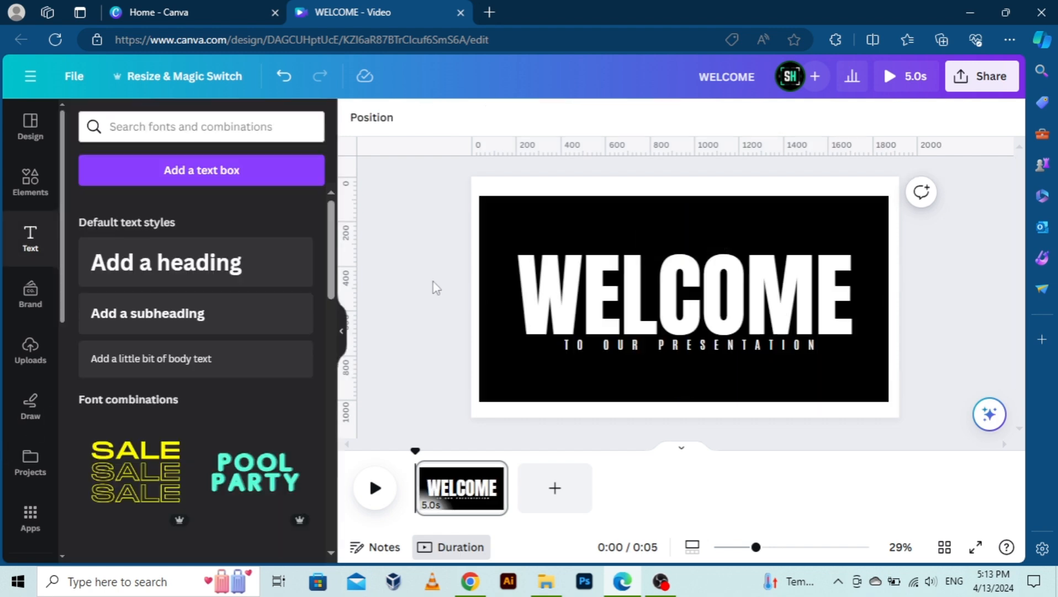
Download the design as a PNG at size 1 (1,920 × 1,080 px).
{"action": "left_click", "coordinate": [1014, 73]}
{"action": "left_click", "coordinate": [845, 469]}
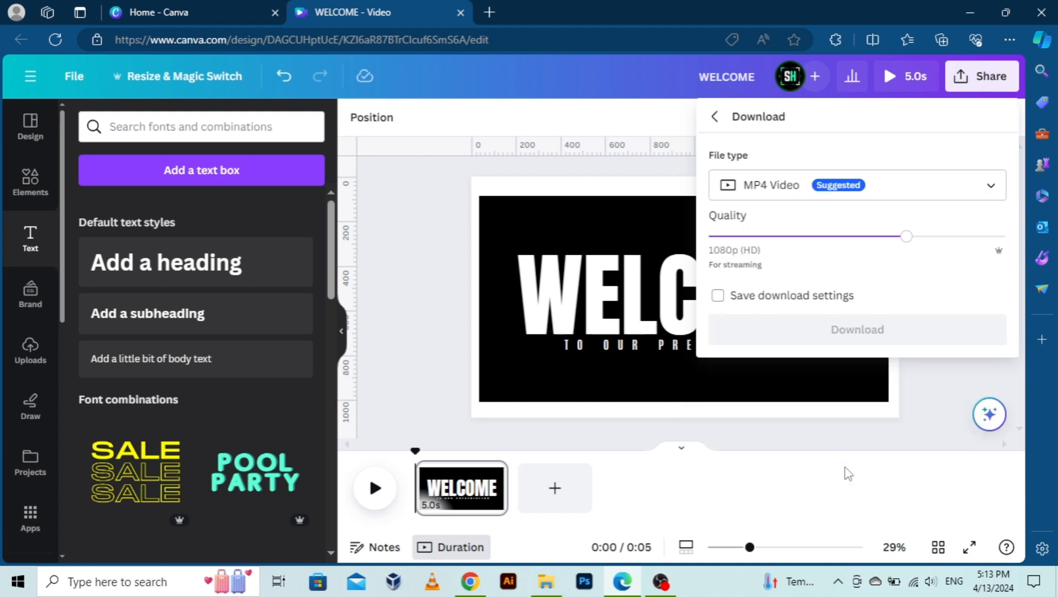
{"action": "left_click", "coordinate": [872, 188]}
{"action": "left_click", "coordinate": [827, 301]}
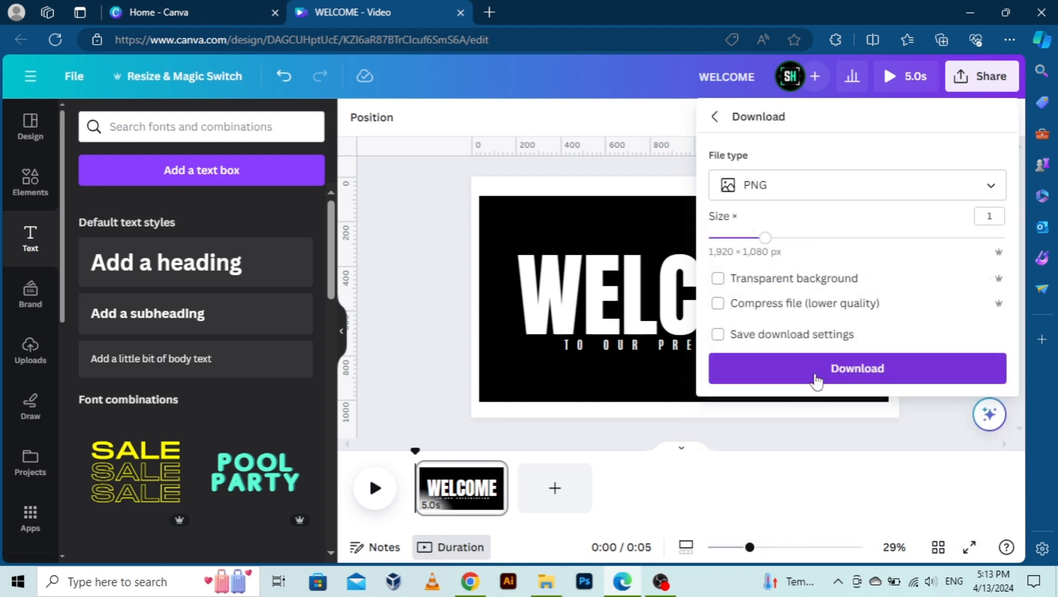
{"action": "left_click", "coordinate": [817, 380]}
{"action": "left_click", "coordinate": [818, 381]}
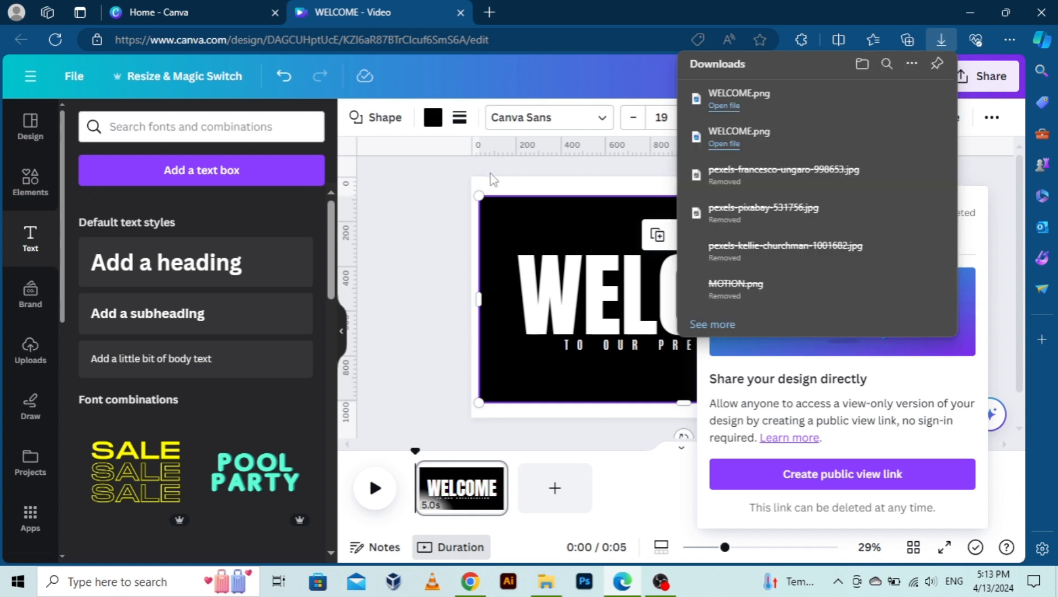
Delete the black rectangle and the WELCOME text from the page.
{"action": "left_click", "coordinate": [425, 189]}
{"action": "left_click_drag", "start_coordinate": [416, 162], "coordinate": [599, 356]}
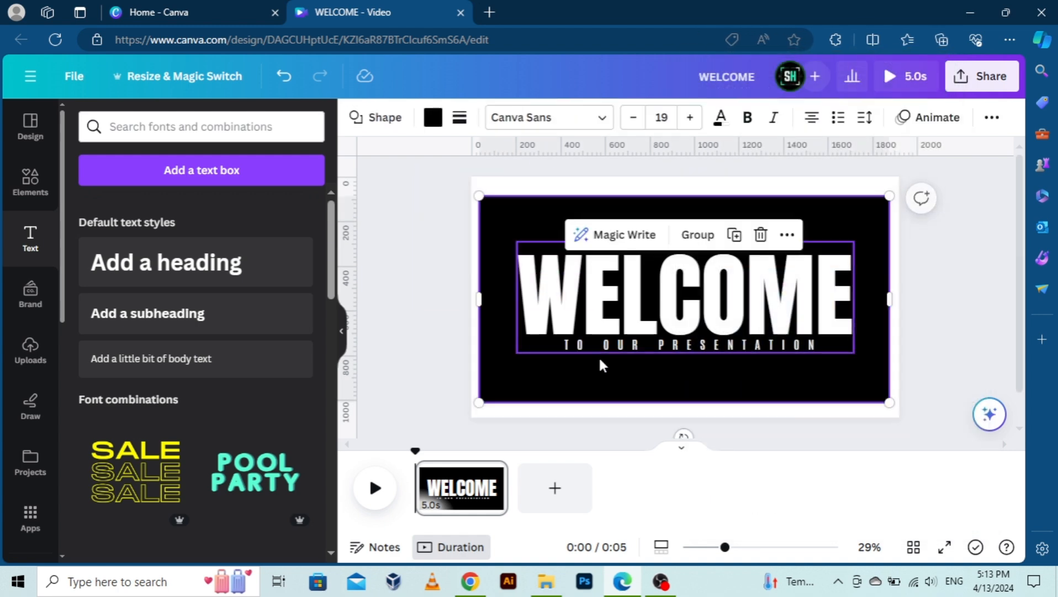
{"action": "key", "text": "Delete"}
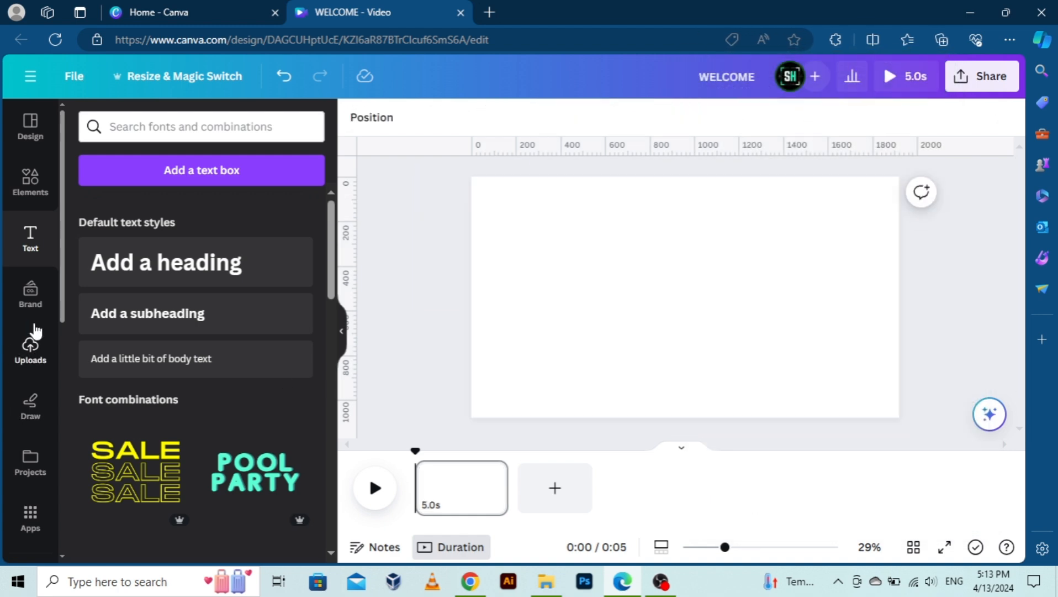
Add the uploaded blue sky image, enlarge it to fill the page, and delete the leftover "TO OUR PRESENTATION" text.
{"action": "left_click", "coordinate": [31, 345]}
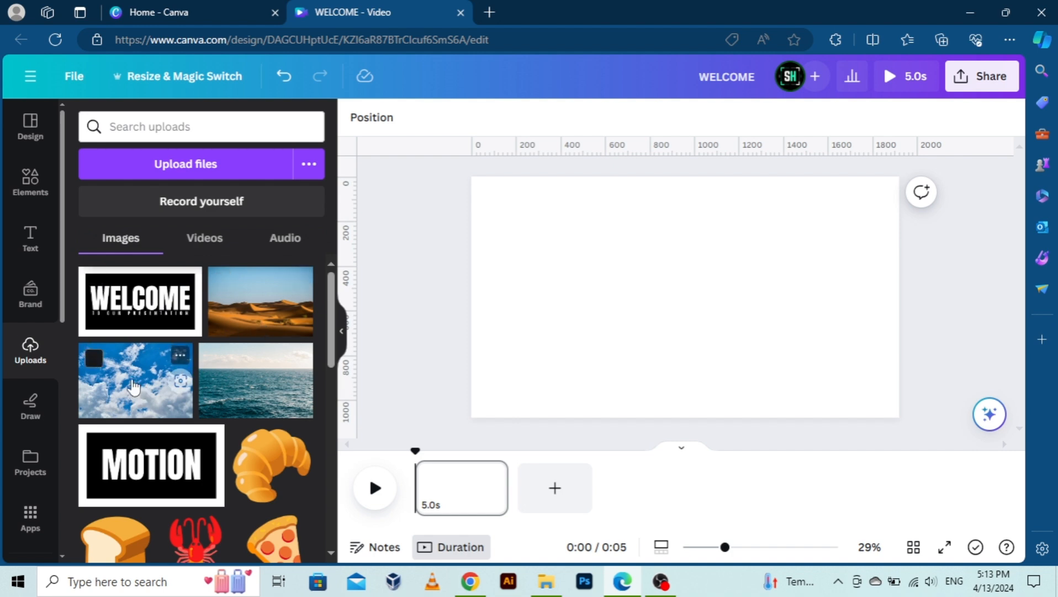
{"action": "left_click", "coordinate": [172, 380]}
{"action": "left_click_drag", "start_coordinate": [711, 292], "coordinate": [627, 259]}
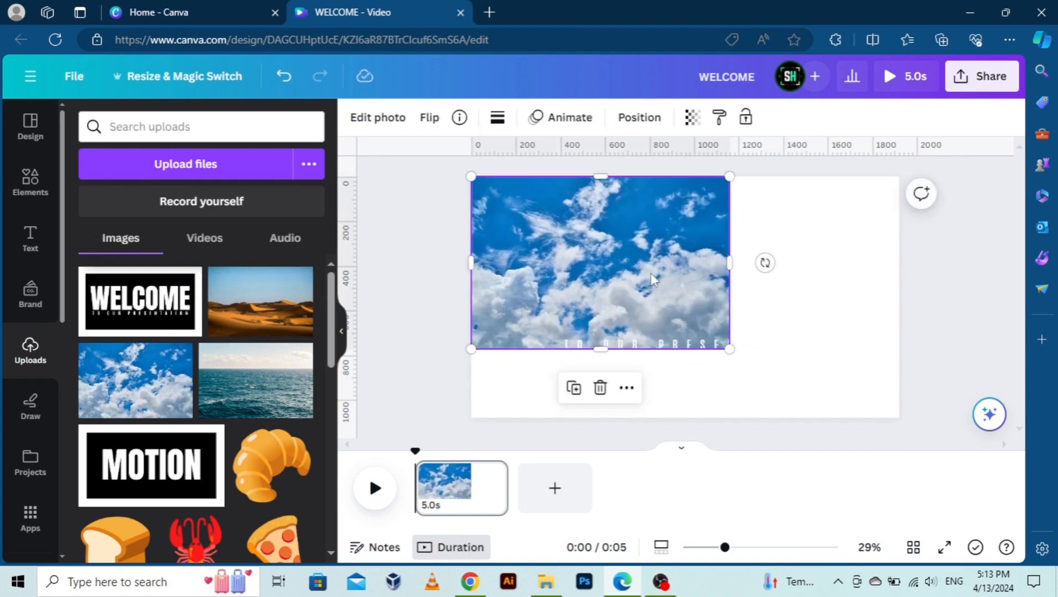
{"action": "left_click_drag", "start_coordinate": [729, 347], "coordinate": [902, 458]}
{"action": "left_click", "coordinate": [746, 350]}
{"action": "key", "text": "Delete"}
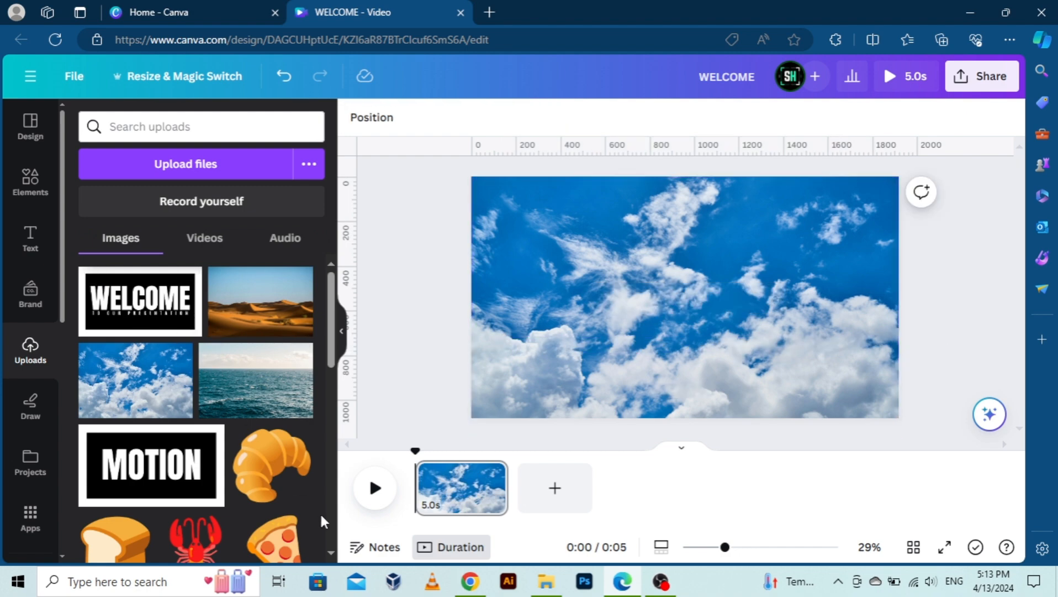
Upload the WELCOME PNG from the D: drive and place it on the page over the sky image.
{"action": "left_click", "coordinate": [546, 584]}
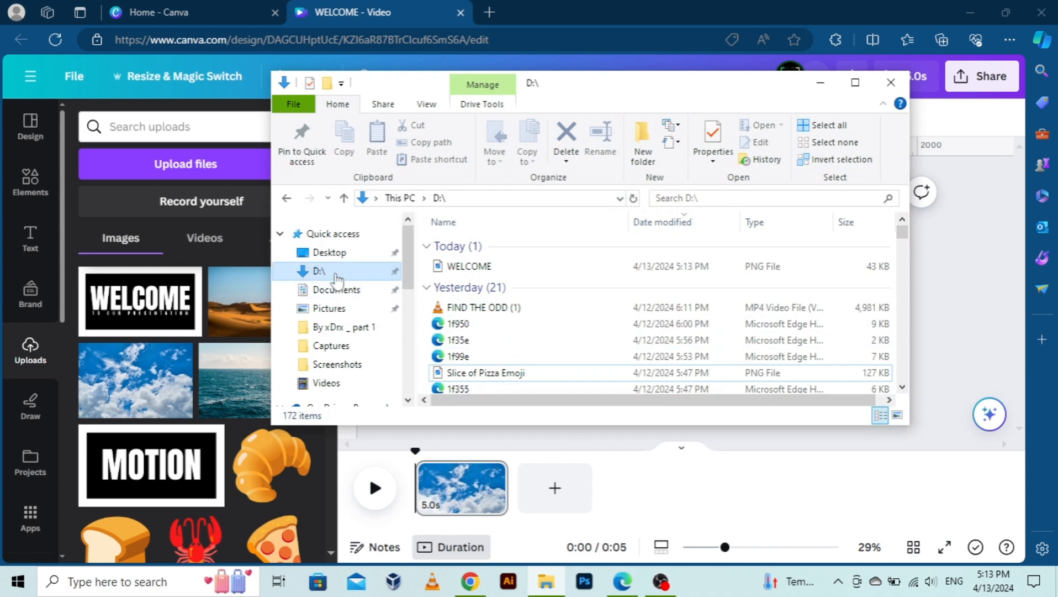
{"action": "left_click_drag", "start_coordinate": [504, 271], "coordinate": [125, 321]}
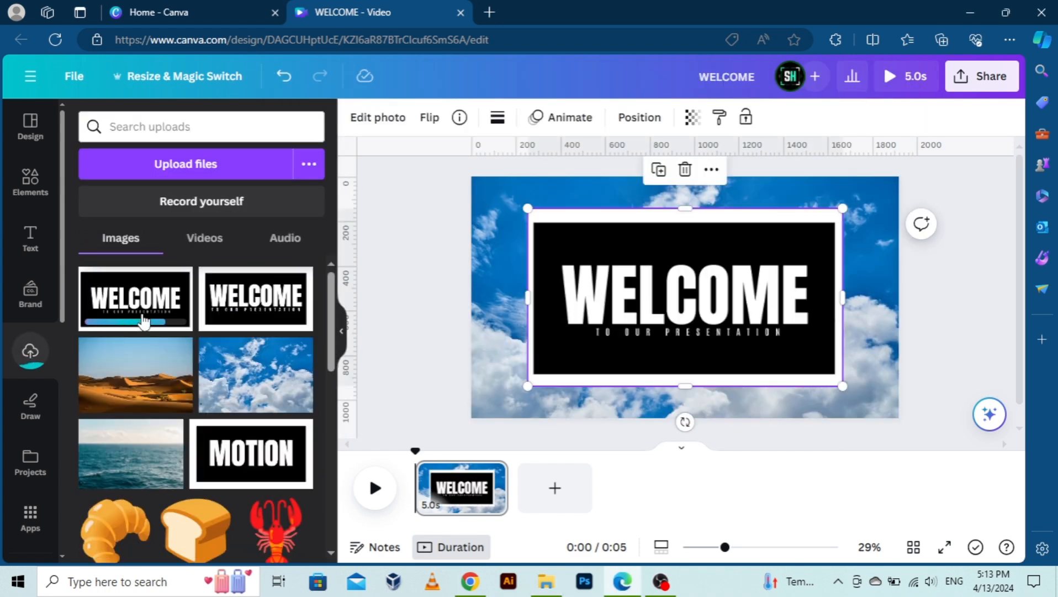
{"action": "left_click", "coordinate": [138, 314]}
Remove the WELCOME image's background with BG Remover and enlarge the image until its black area covers the whole page.
{"action": "left_click", "coordinate": [378, 117]}
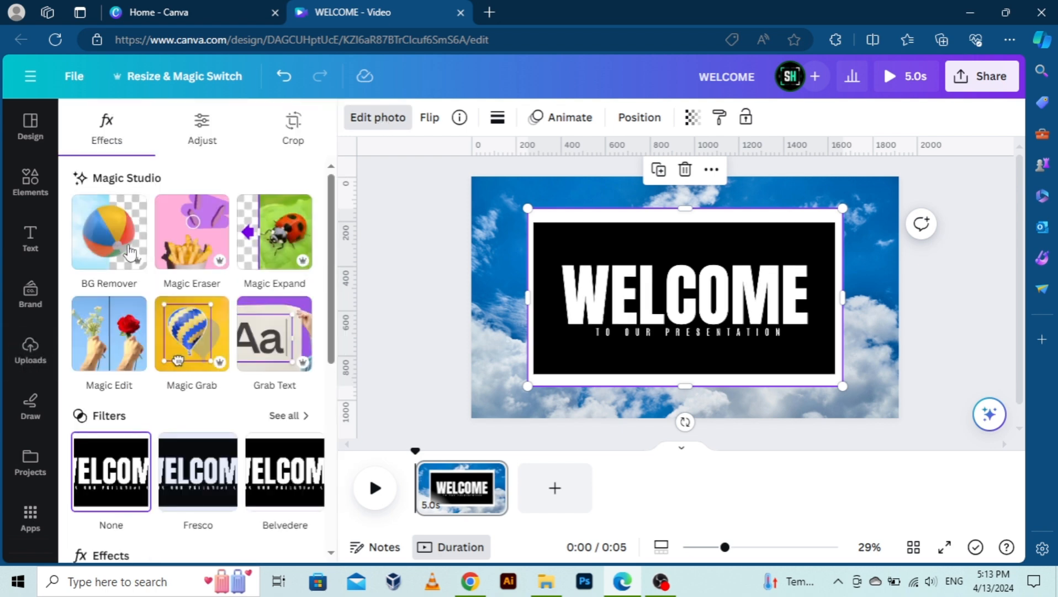
{"action": "left_click", "coordinate": [125, 247]}
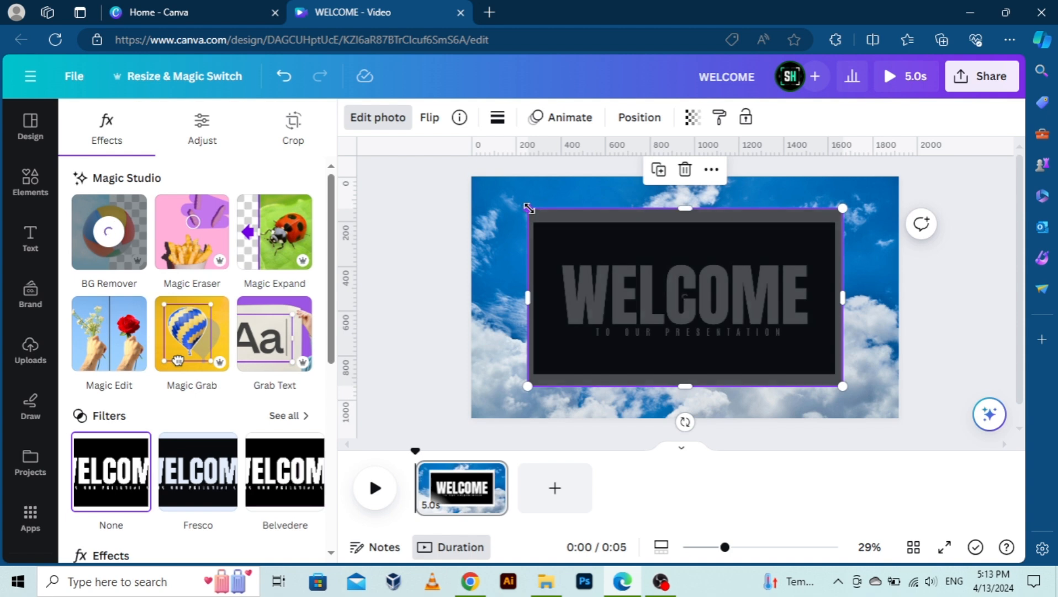
{"action": "left_click_drag", "start_coordinate": [529, 208], "coordinate": [447, 166]}
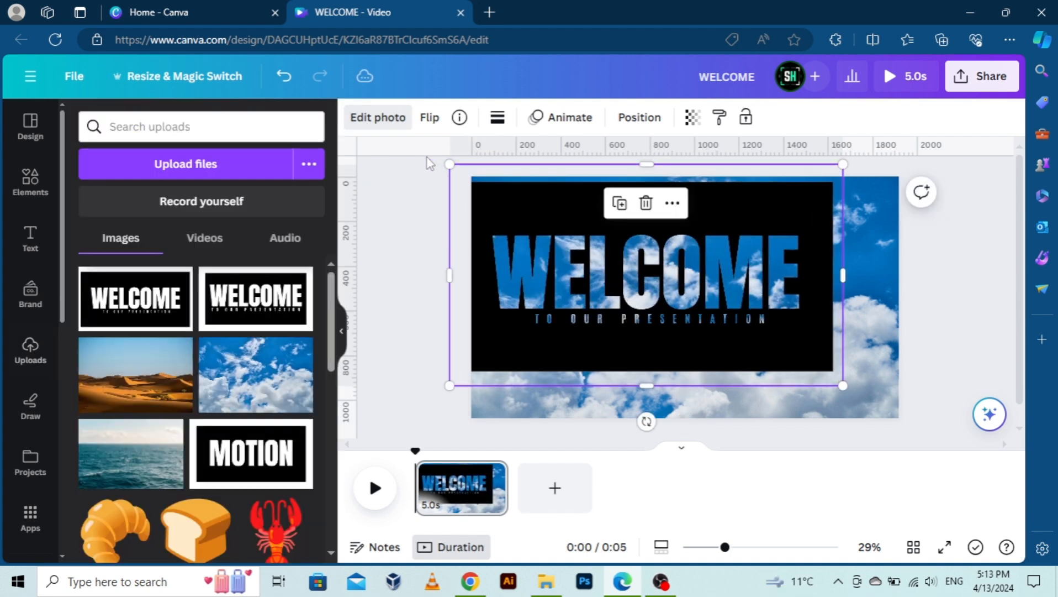
{"action": "left_click_drag", "start_coordinate": [841, 382], "coordinate": [928, 460]}
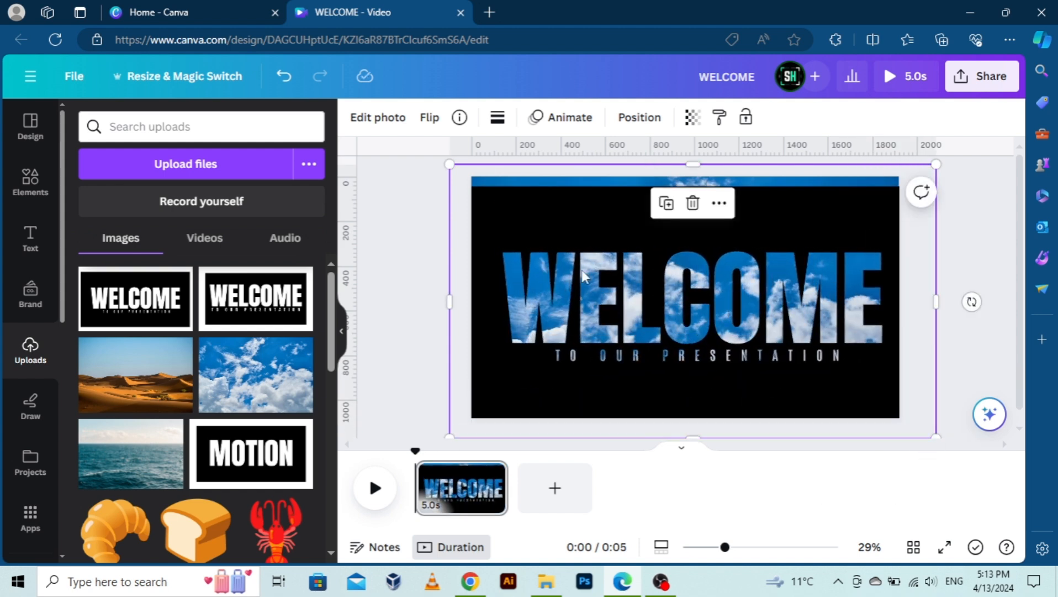
{"action": "left_click_drag", "start_coordinate": [450, 164], "coordinate": [427, 150]}
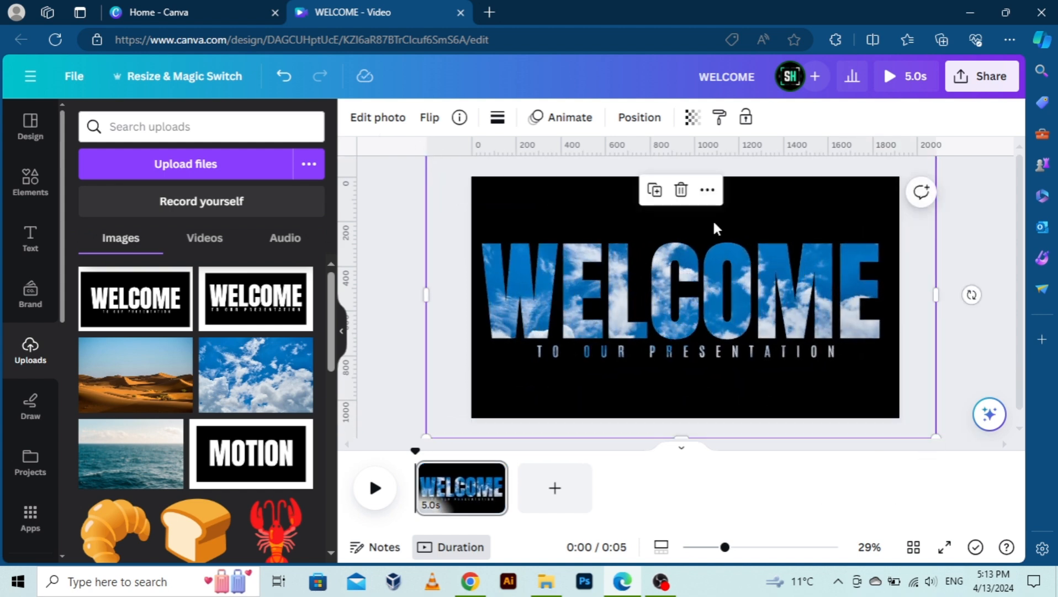
{"action": "left_click", "coordinate": [972, 236]}
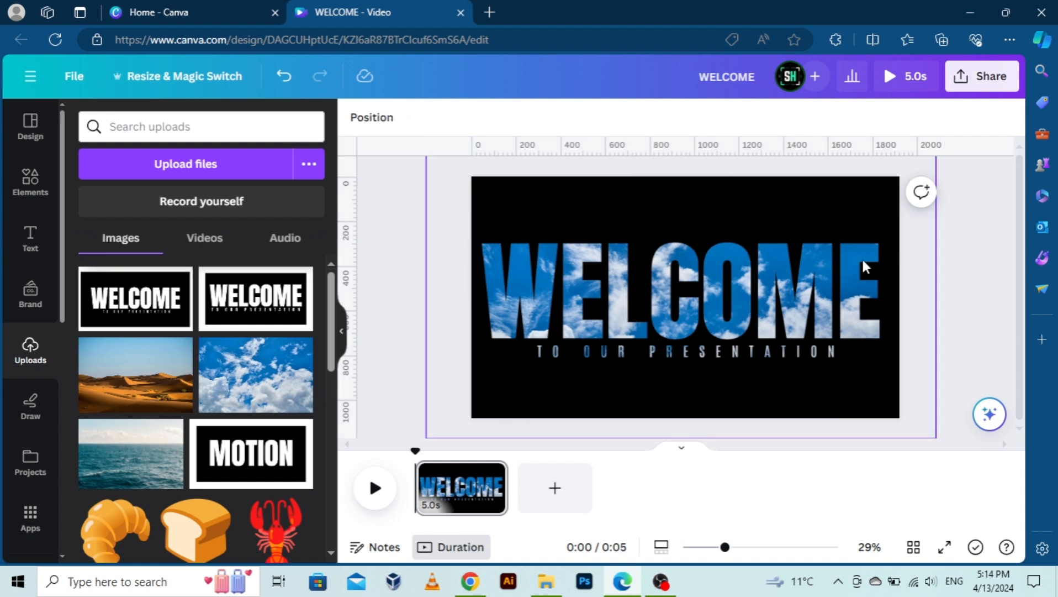
Add the desert image, enlarge it to page size, and move it off the page's right edge, leaving a thin strip.
{"action": "left_click", "coordinate": [154, 400]}
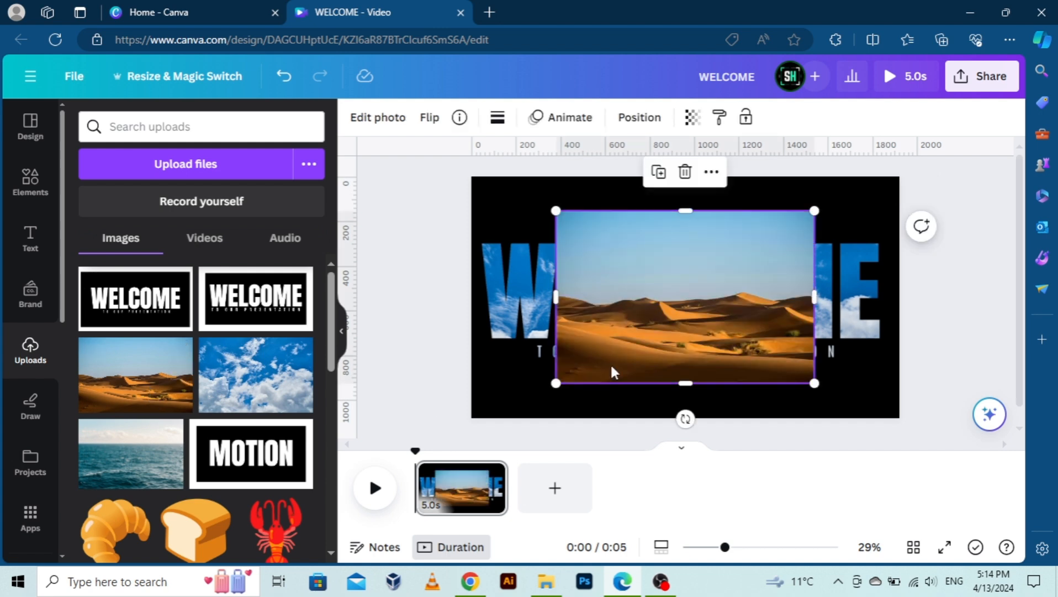
{"action": "left_click_drag", "start_coordinate": [701, 330], "coordinate": [616, 287]}
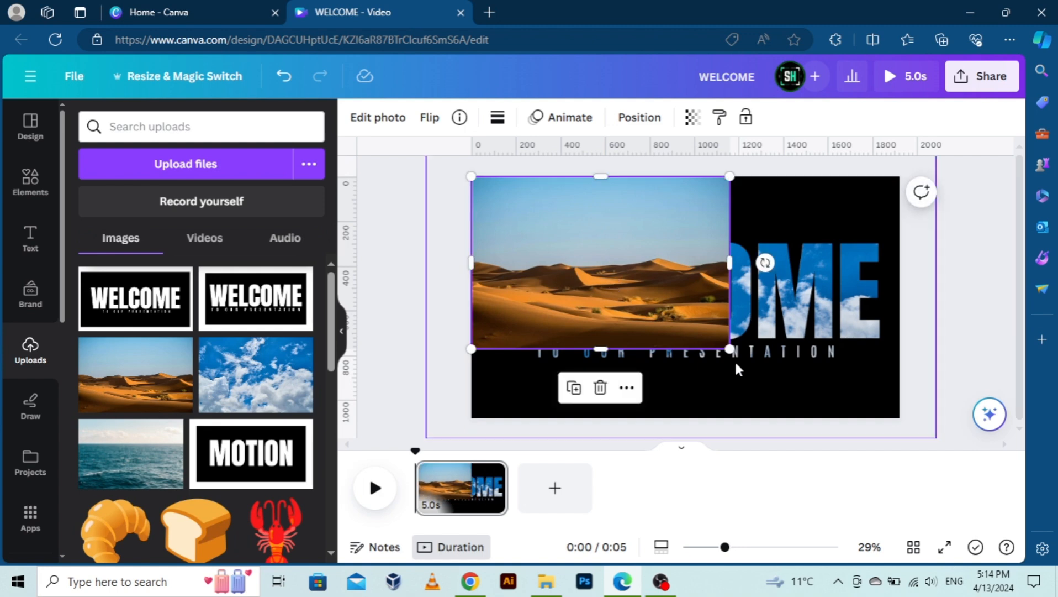
{"action": "left_click_drag", "start_coordinate": [730, 348], "coordinate": [906, 461]}
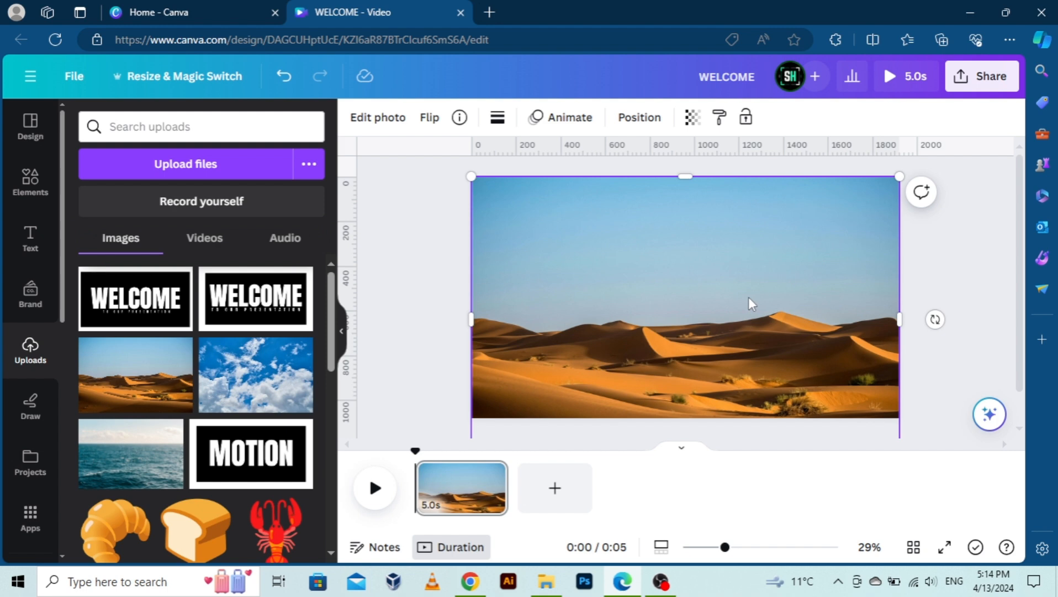
{"action": "left_click_drag", "start_coordinate": [749, 298], "coordinate": [1057, 298]}
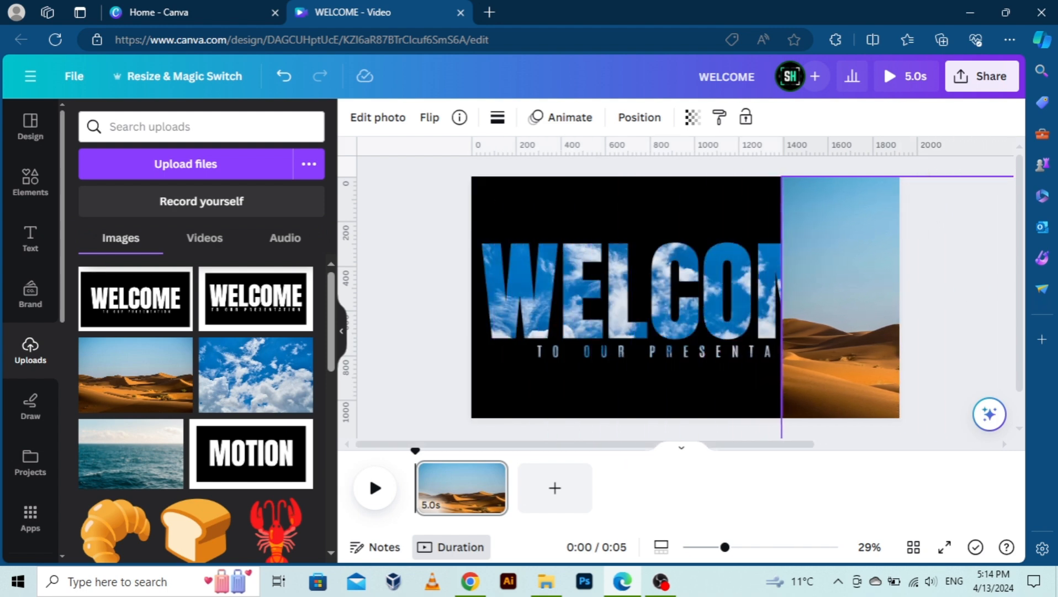
{"action": "left_click_drag", "start_coordinate": [849, 295], "coordinate": [954, 286]}
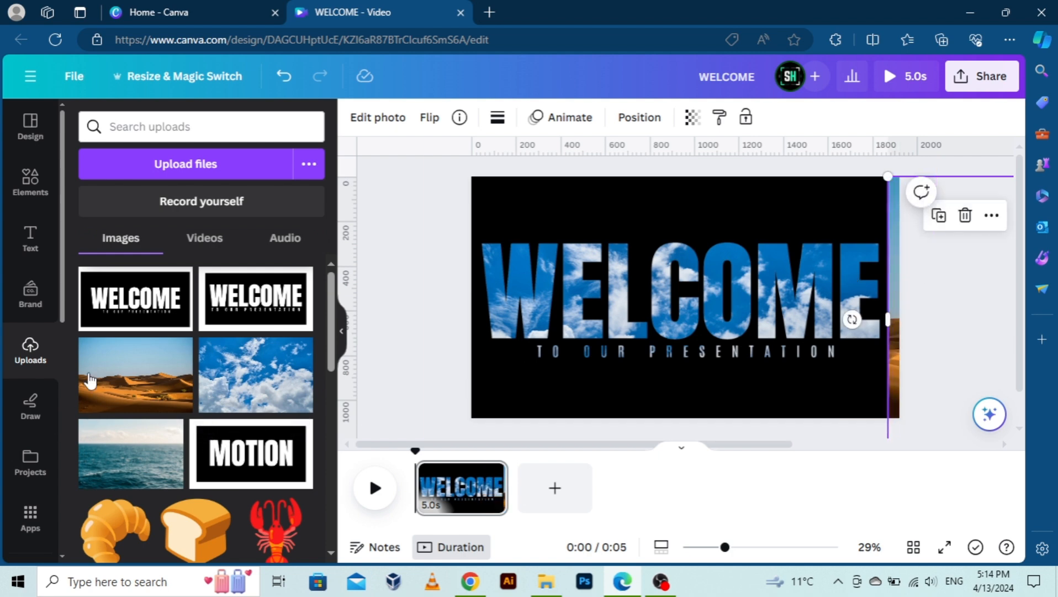
Add the ocean image, enlarge it to page size, and move it off the page's left edge, leaving a thin strip.
{"action": "left_click", "coordinate": [136, 462]}
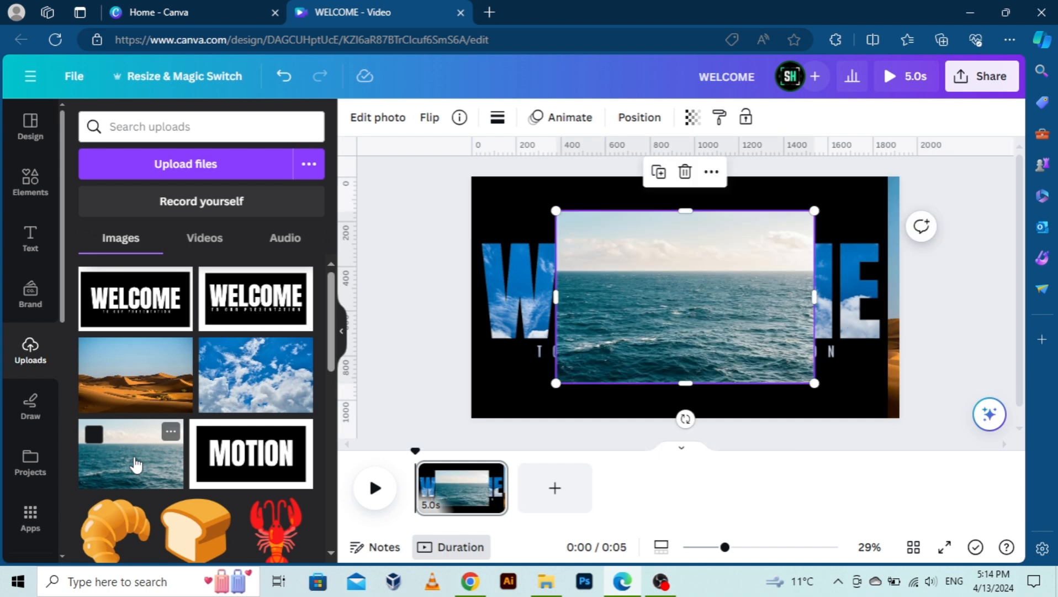
{"action": "left_click_drag", "start_coordinate": [730, 298], "coordinate": [645, 260]}
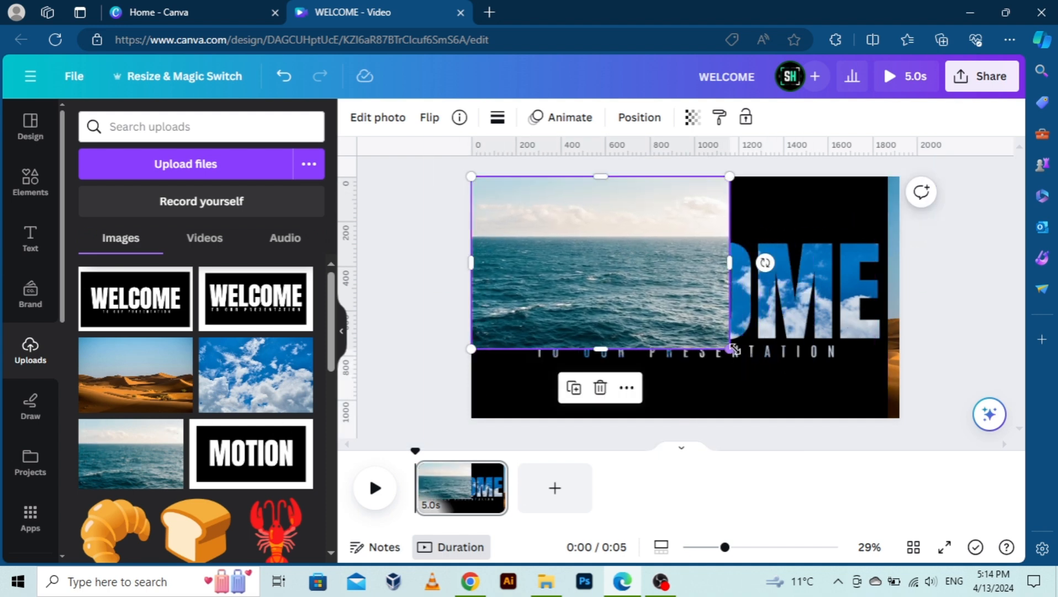
{"action": "left_click_drag", "start_coordinate": [731, 347], "coordinate": [919, 442]}
{"action": "left_click_drag", "start_coordinate": [678, 271], "coordinate": [314, 221]}
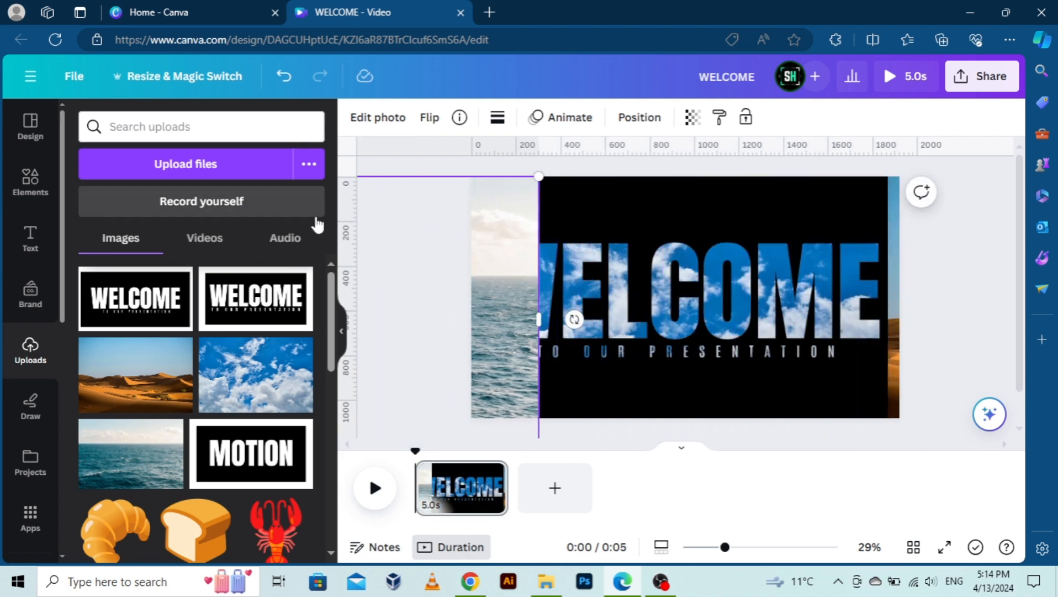
{"action": "left_click_drag", "start_coordinate": [507, 260], "coordinate": [456, 261]}
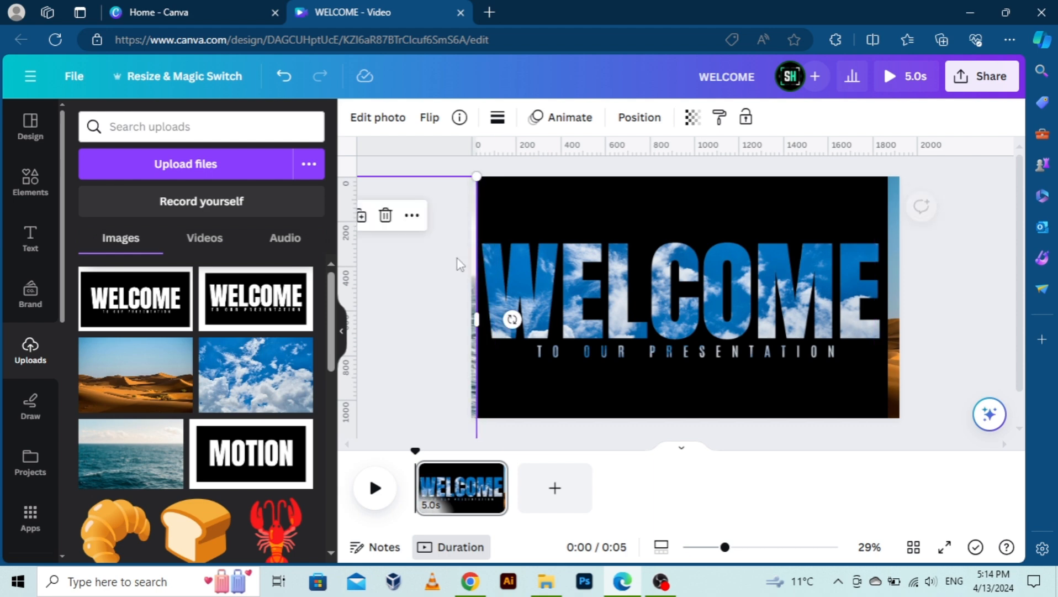
Move the WELCOME image to the top of the layer order, above the ocean and desert images.
{"action": "right_click", "coordinate": [537, 231]}
{"action": "mouse_move", "coordinate": [628, 259]}
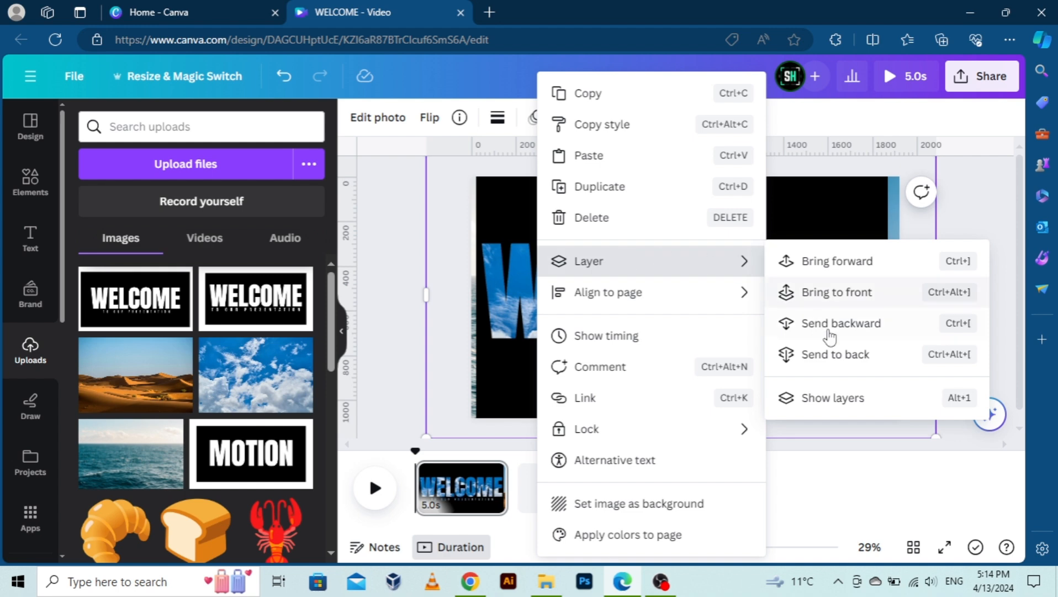
{"action": "left_click", "coordinate": [833, 397]}
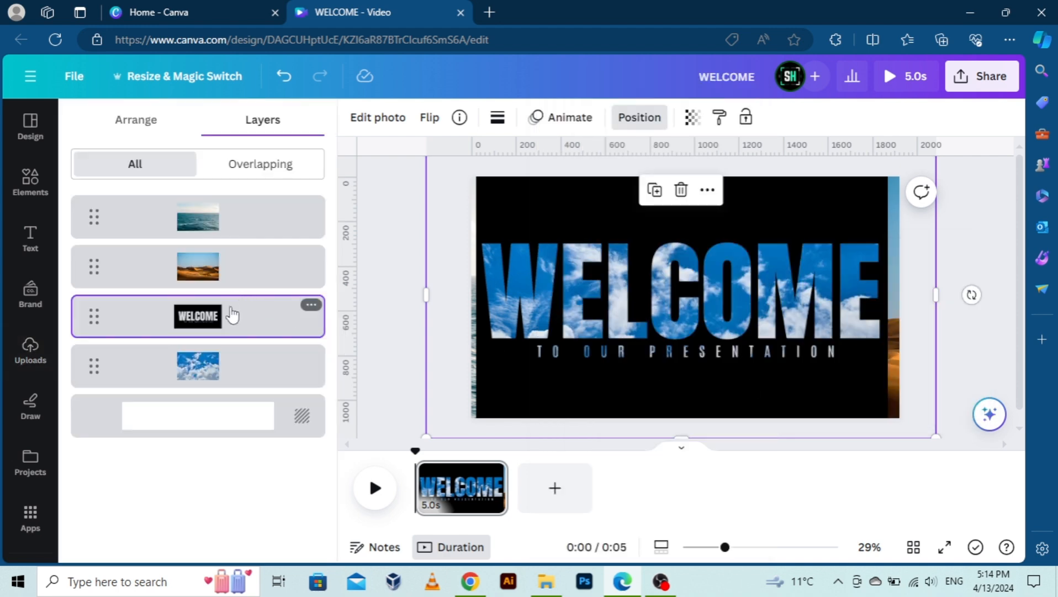
{"action": "left_click_drag", "start_coordinate": [231, 314], "coordinate": [239, 206]}
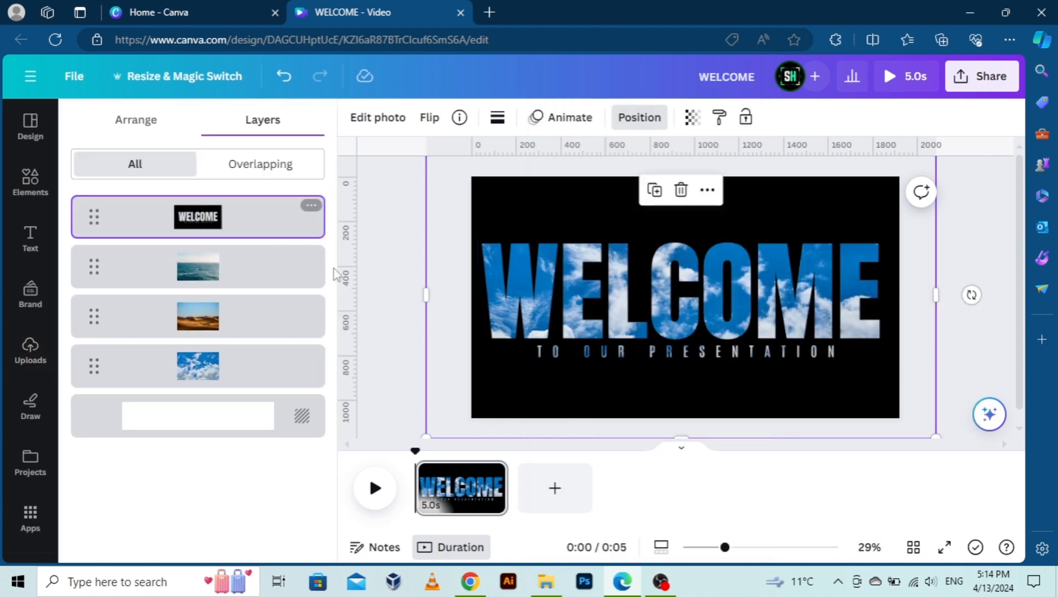
Search the elements library for "SHAPE" and add the rounded square to the page.
{"action": "left_click", "coordinate": [369, 295]}
{"action": "left_click", "coordinate": [369, 295]}
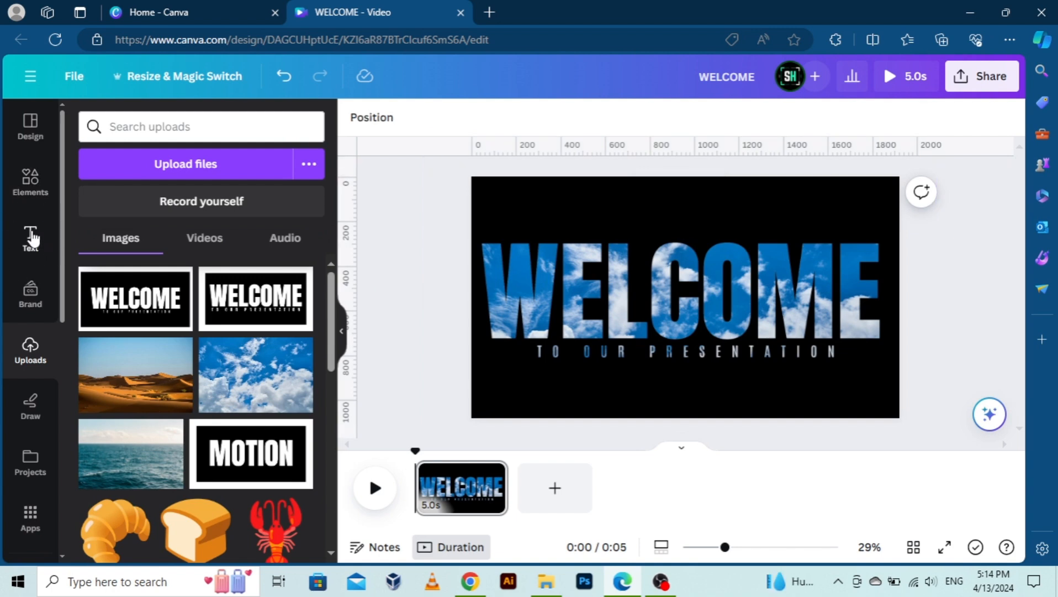
{"action": "left_click", "coordinate": [55, 205]}
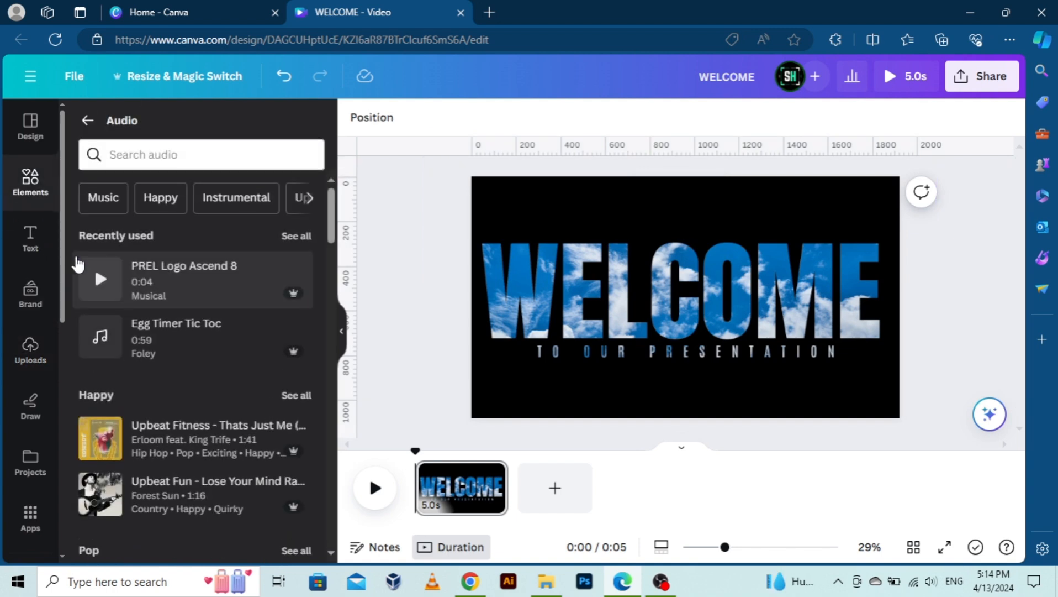
{"action": "left_click", "coordinate": [144, 154]}
{"action": "left_click", "coordinate": [65, 128]}
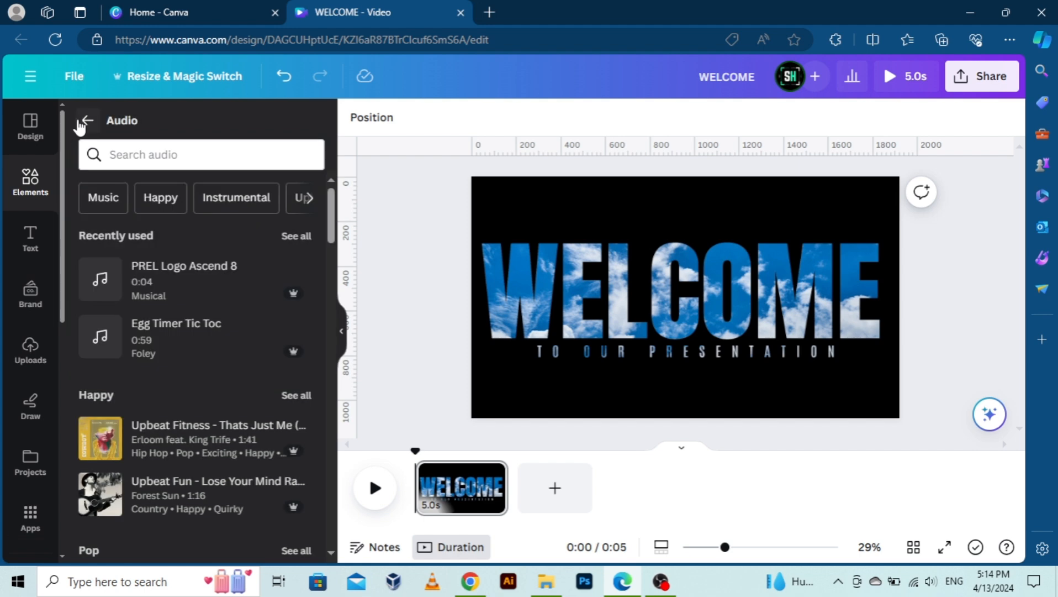
{"action": "left_click", "coordinate": [87, 120]}
{"action": "left_click", "coordinate": [116, 128]}
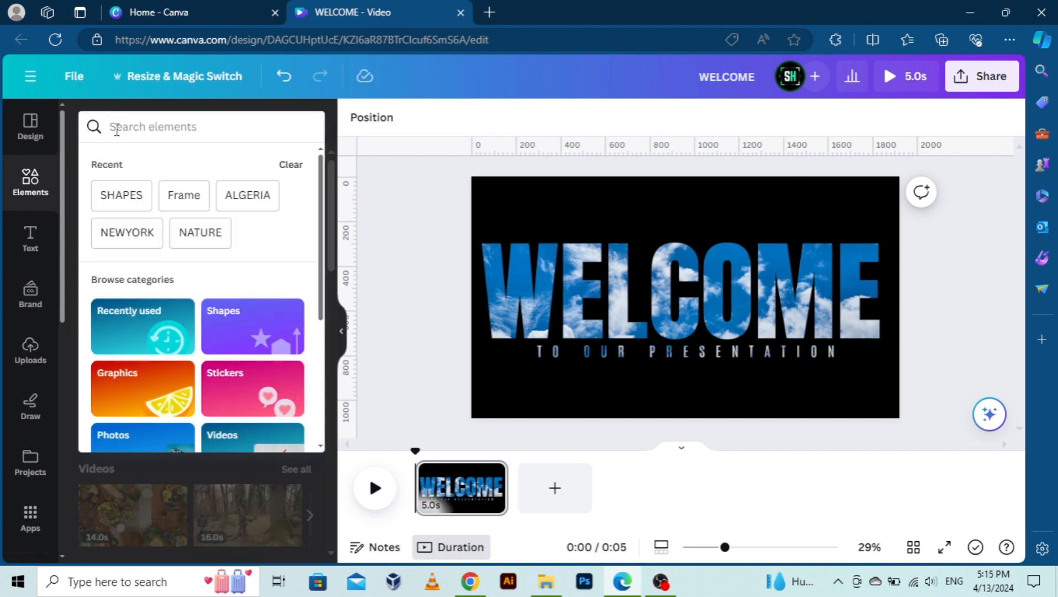
{"action": "type", "text": "SHAPE"}
{"action": "key", "text": "Return"}
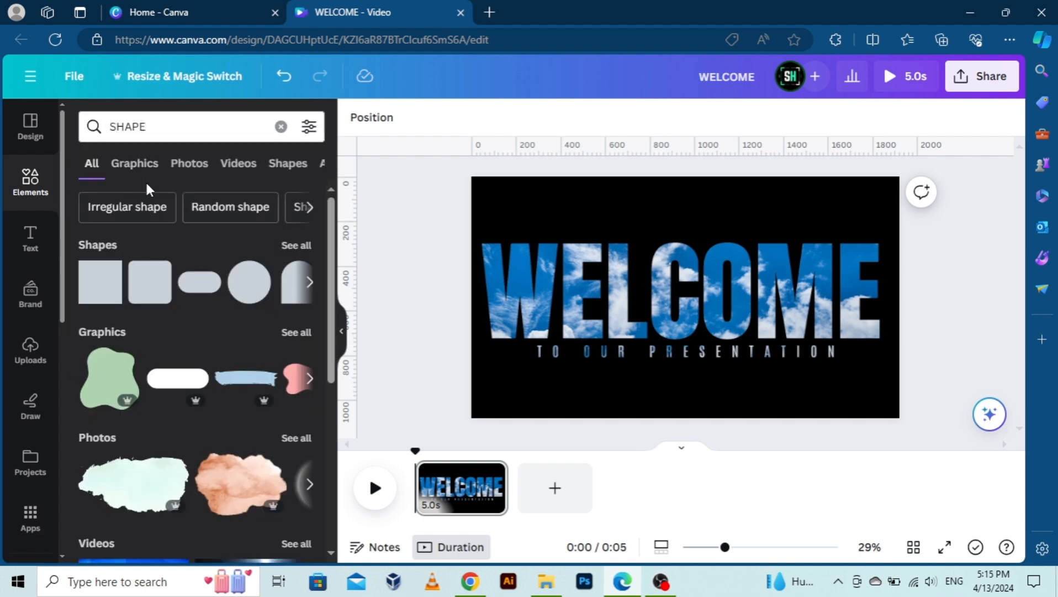
{"action": "left_click", "coordinate": [149, 282]}
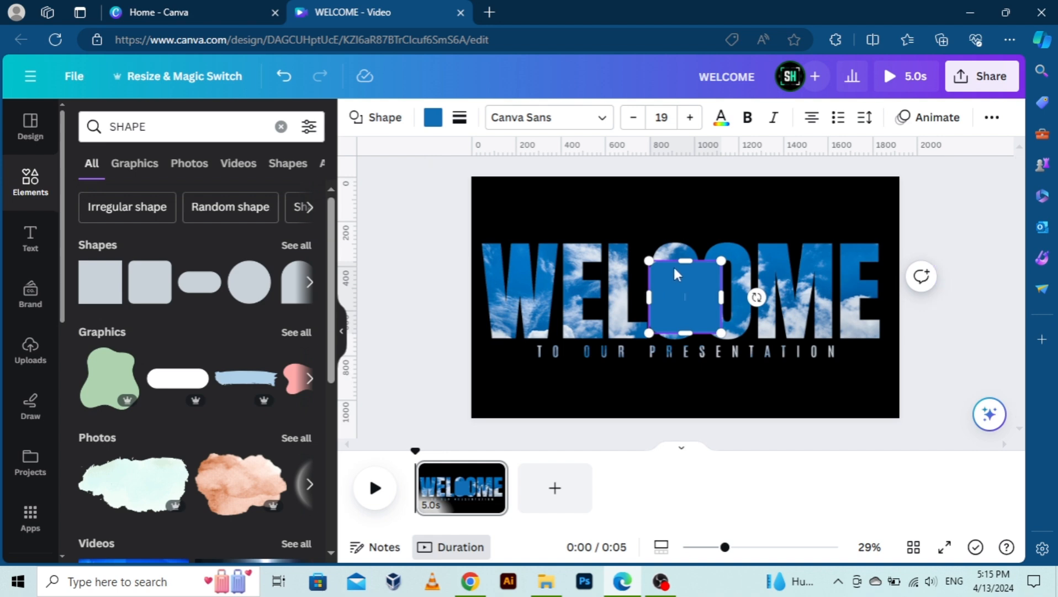
Reshape the rounded square into a thin vertical bar slightly taller than the title and place it just right of WELCOME's final E.
{"action": "left_click_drag", "start_coordinate": [688, 258], "coordinate": [687, 233]}
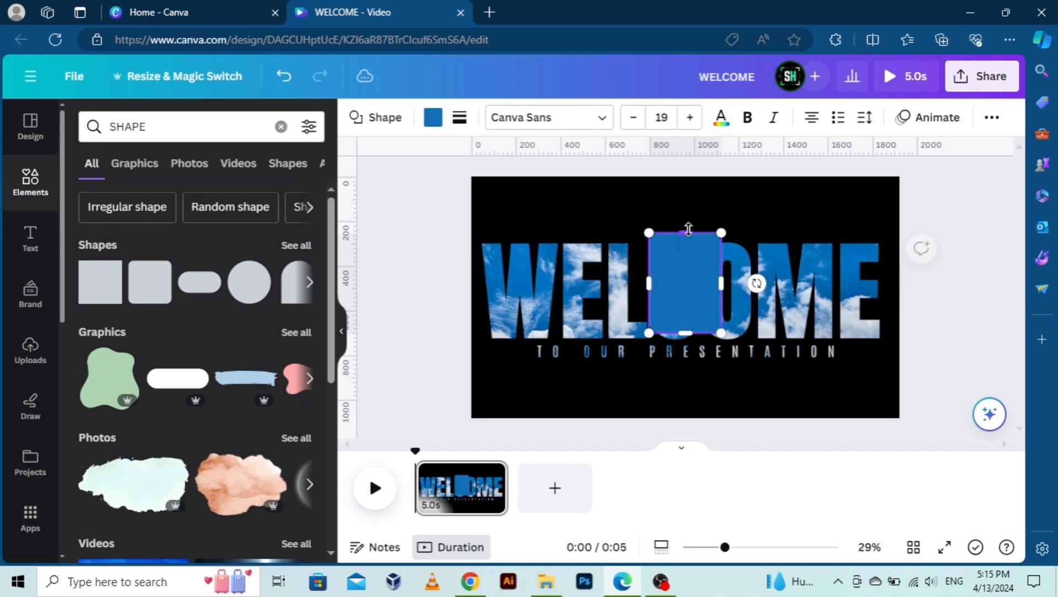
{"action": "left_click_drag", "start_coordinate": [685, 330], "coordinate": [685, 363]}
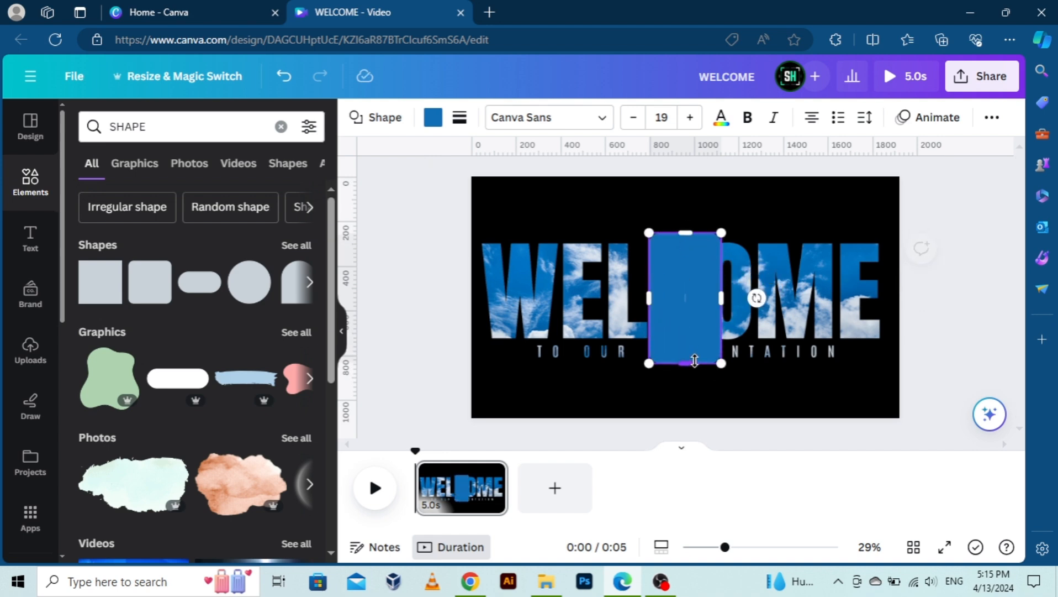
{"action": "left_click_drag", "start_coordinate": [718, 299], "coordinate": [653, 305]}
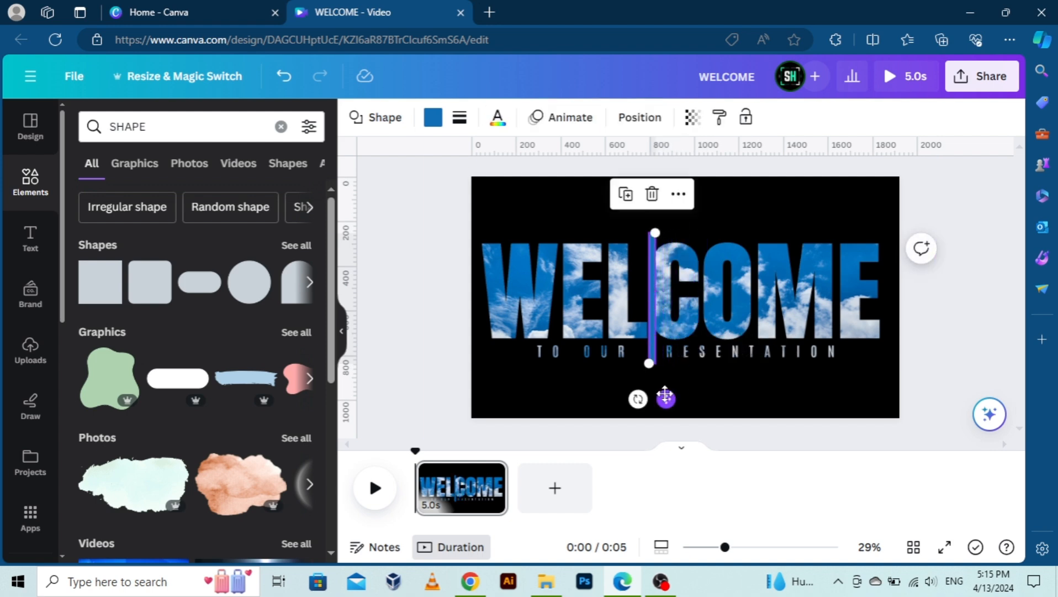
{"action": "left_click_drag", "start_coordinate": [665, 396], "coordinate": [901, 393]}
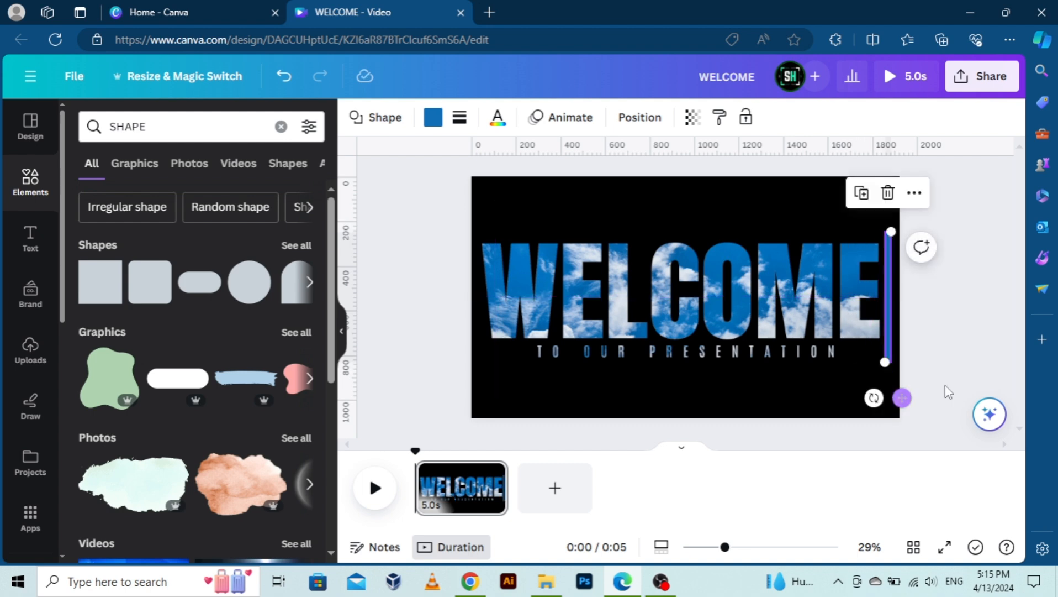
{"action": "left_click", "coordinate": [949, 392]}
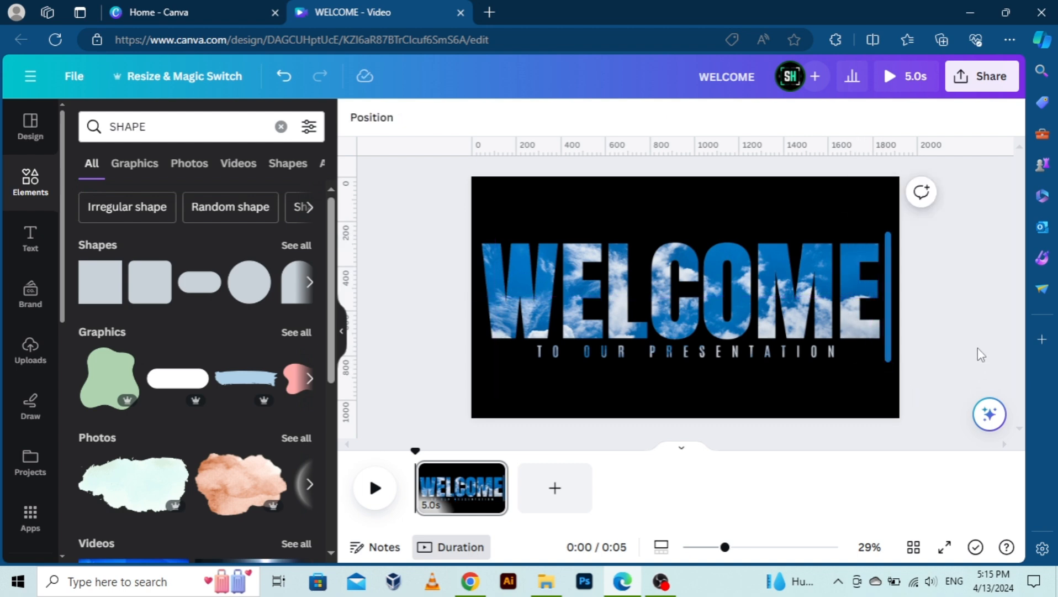
Change the vertical bar's fill color to white.
{"action": "left_click", "coordinate": [888, 326]}
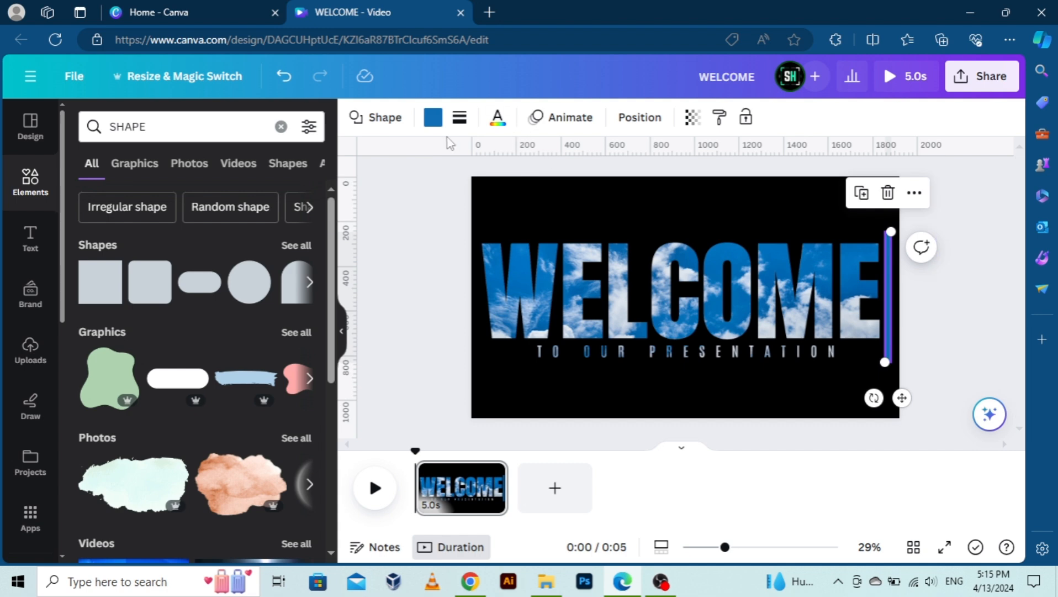
{"action": "left_click", "coordinate": [433, 117]}
{"action": "left_click", "coordinate": [213, 221]}
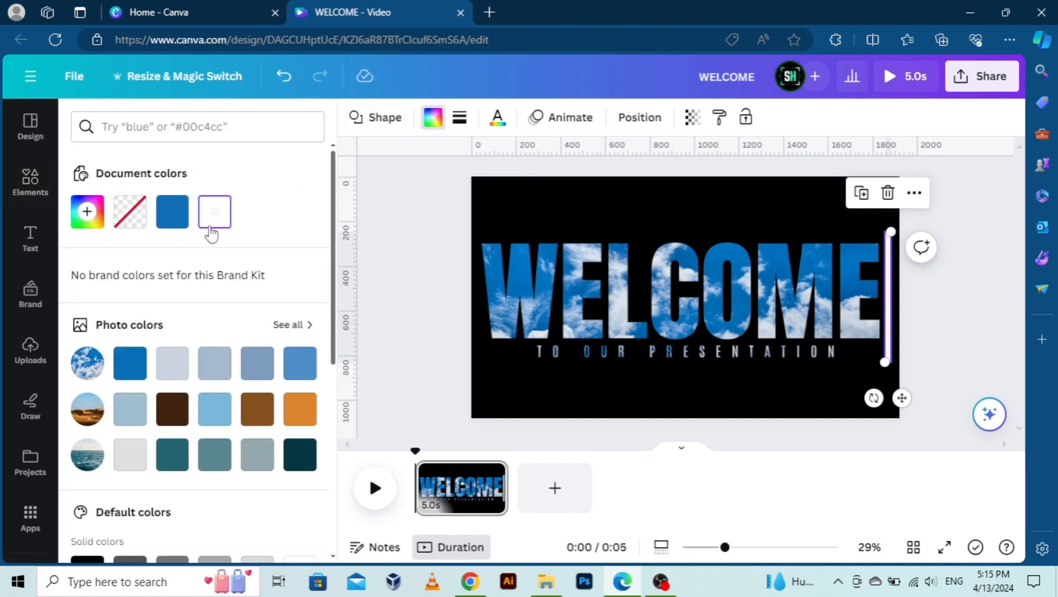
{"action": "left_click", "coordinate": [412, 262]}
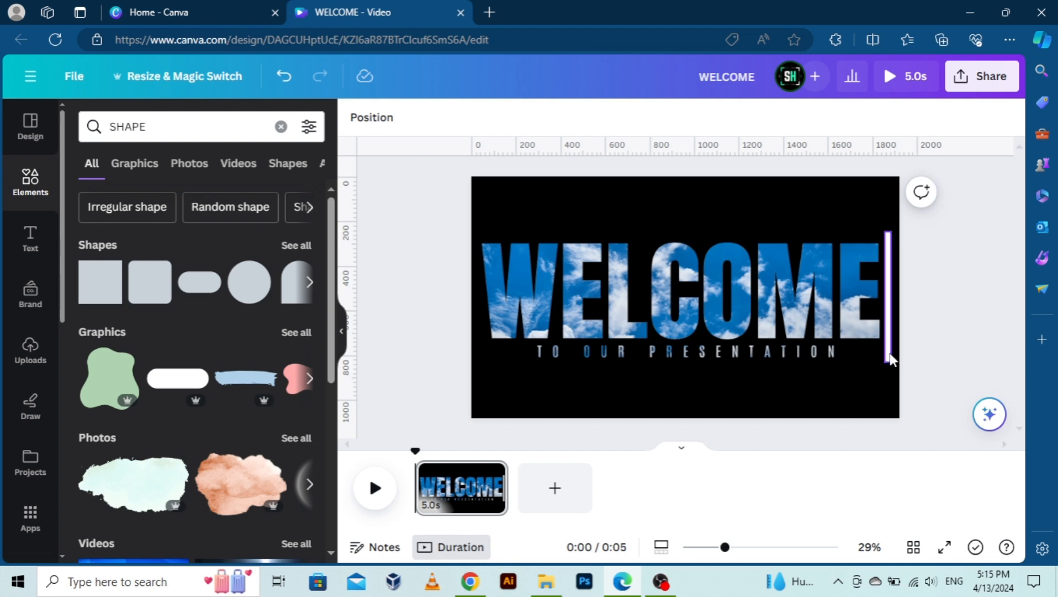
Show the page's layers and check the positions of the ocean and desert images.
{"action": "left_click", "coordinate": [681, 399]}
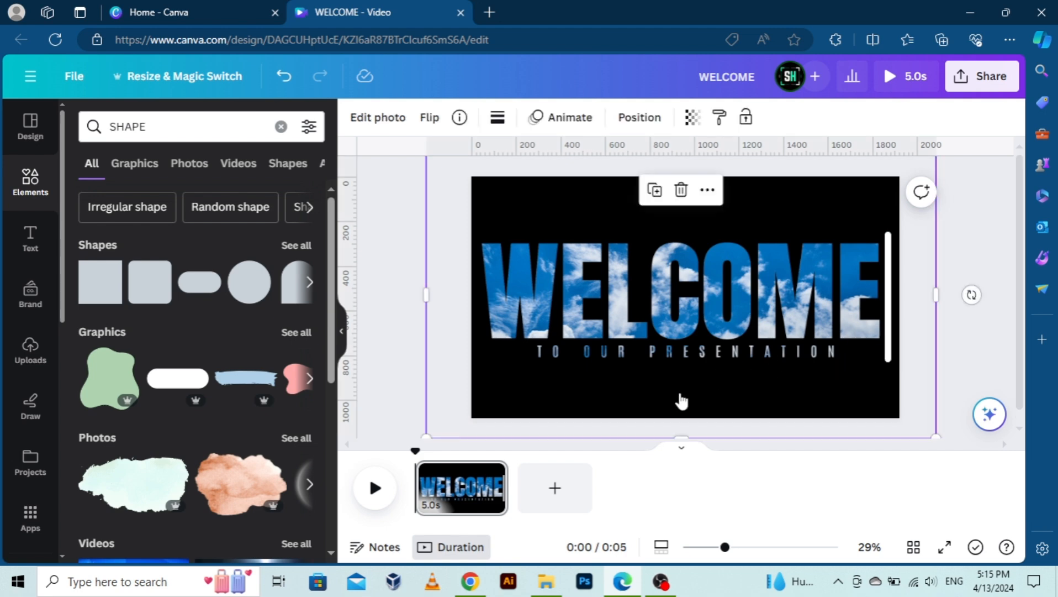
{"action": "right_click", "coordinate": [681, 399]}
{"action": "mouse_move", "coordinate": [729, 264]}
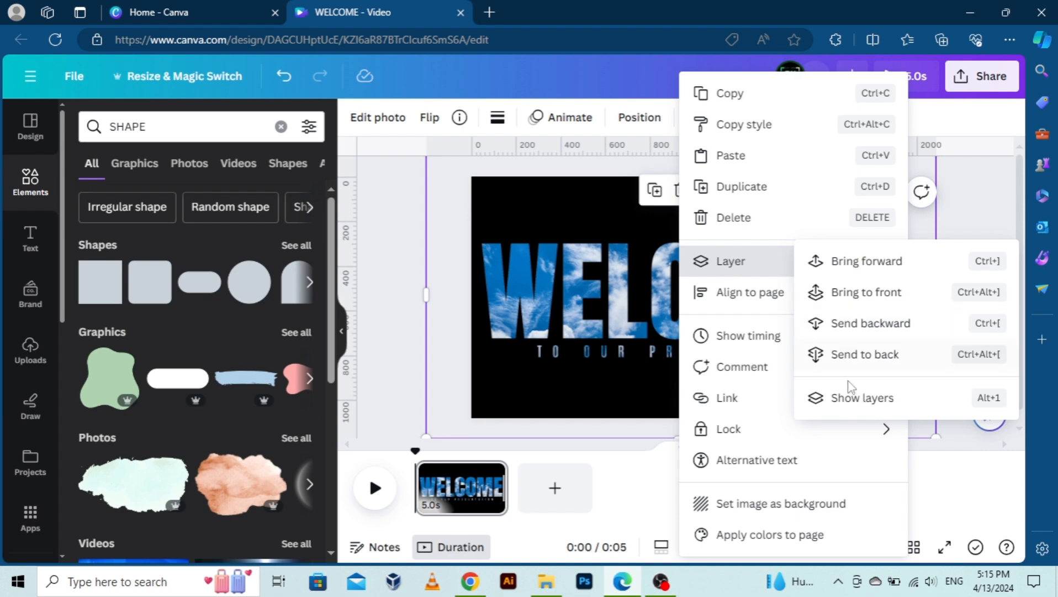
{"action": "left_click", "coordinate": [848, 399]}
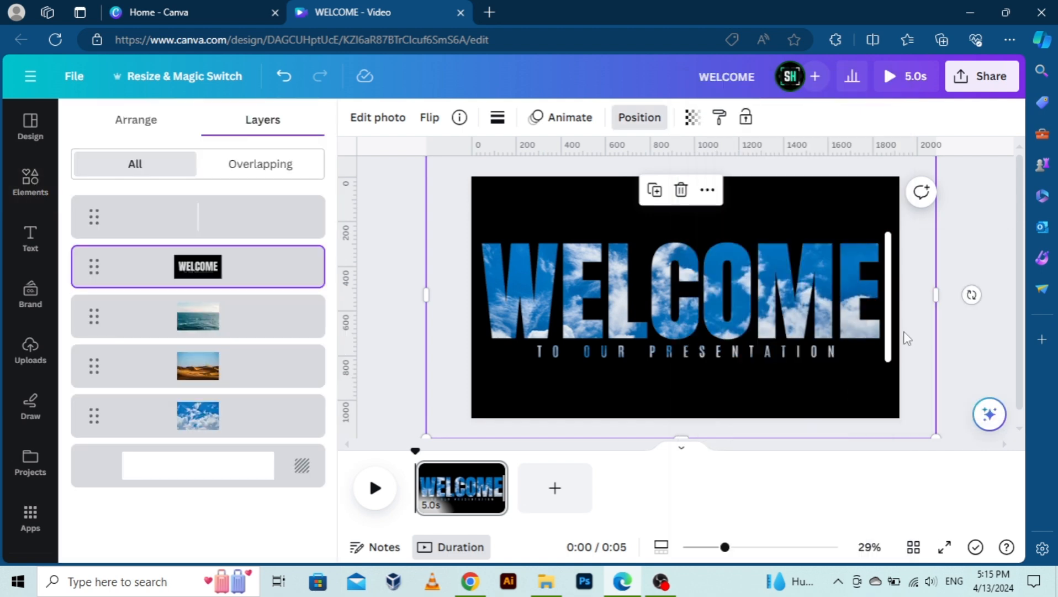
{"action": "left_click", "coordinate": [195, 326]}
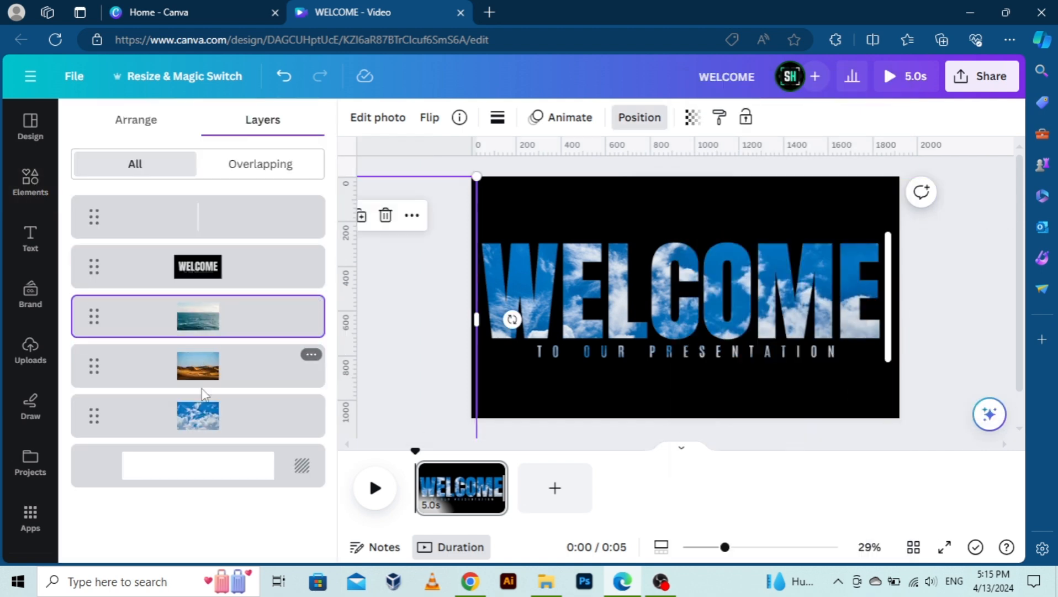
{"action": "left_click", "coordinate": [219, 378]}
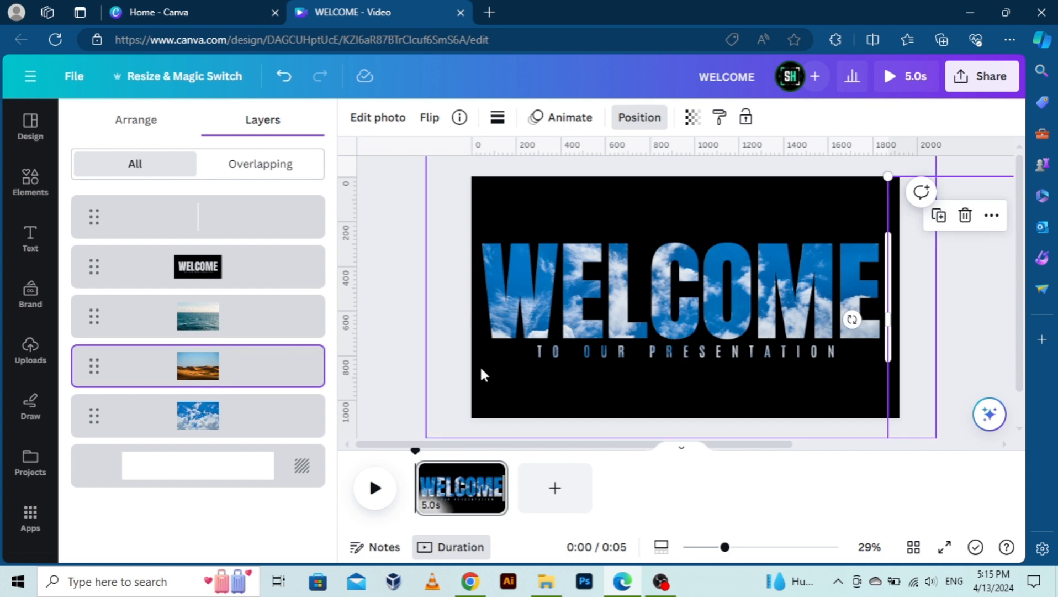
{"action": "left_click", "coordinate": [400, 339]}
Shorten page 1 to 2.5 seconds and duplicate it.
{"action": "left_click_drag", "start_coordinate": [503, 487], "coordinate": [461, 490]}
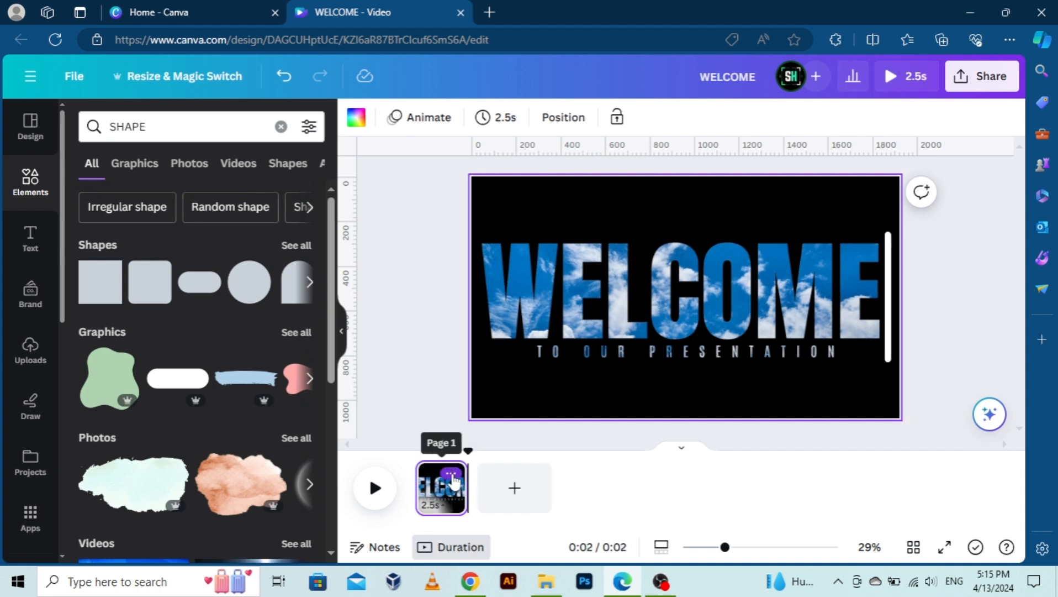
{"action": "left_click", "coordinate": [450, 476]}
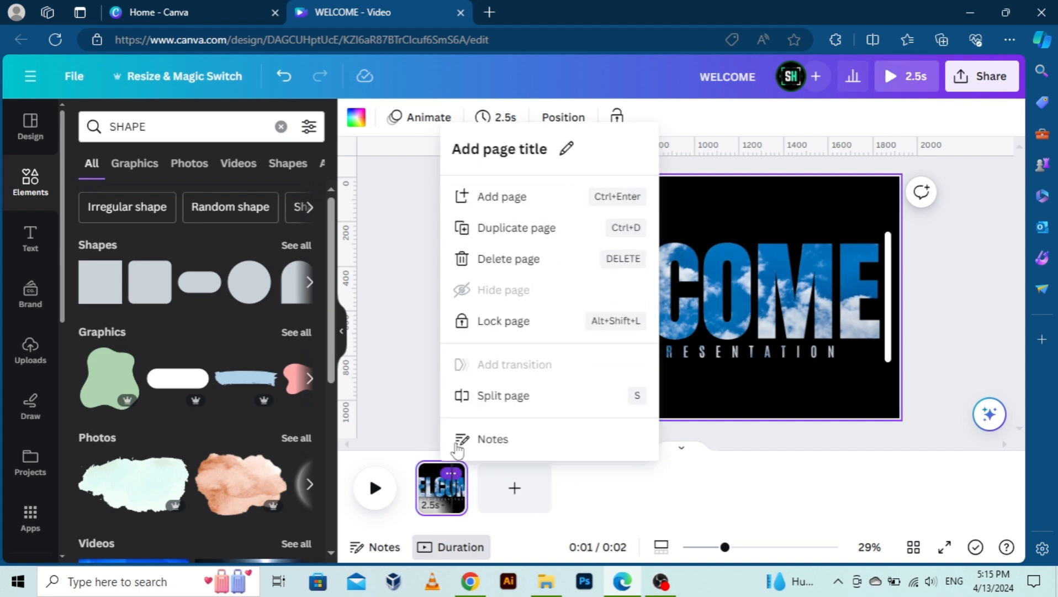
{"action": "left_click", "coordinate": [517, 228]}
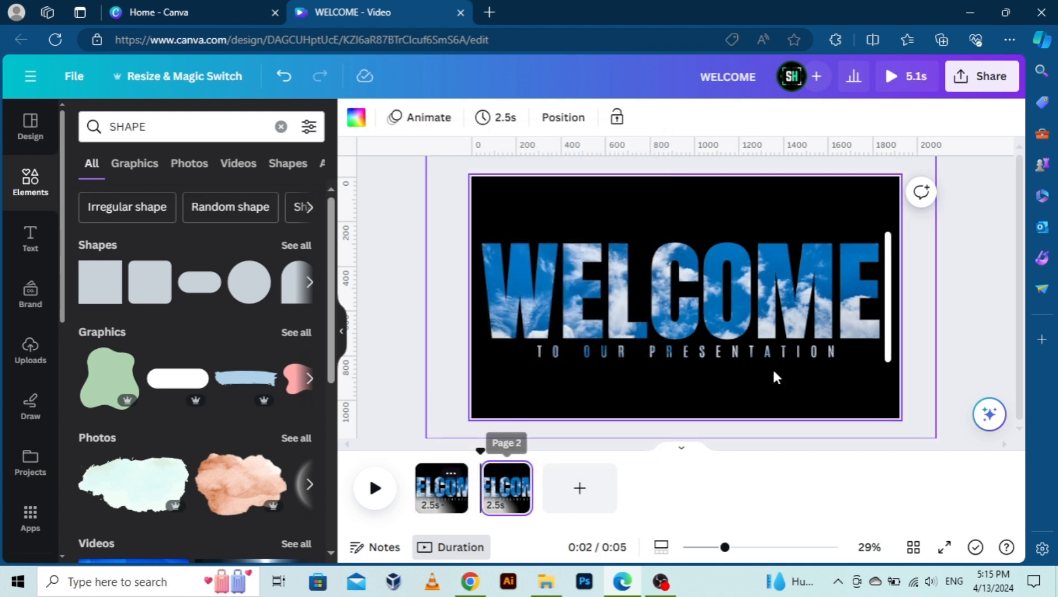
On page 2, move the white bar to the page's left edge and slide the desert image left until it fills the title.
{"action": "left_click", "coordinate": [888, 331]}
{"action": "left_click_drag", "start_coordinate": [875, 326], "coordinate": [475, 338]}
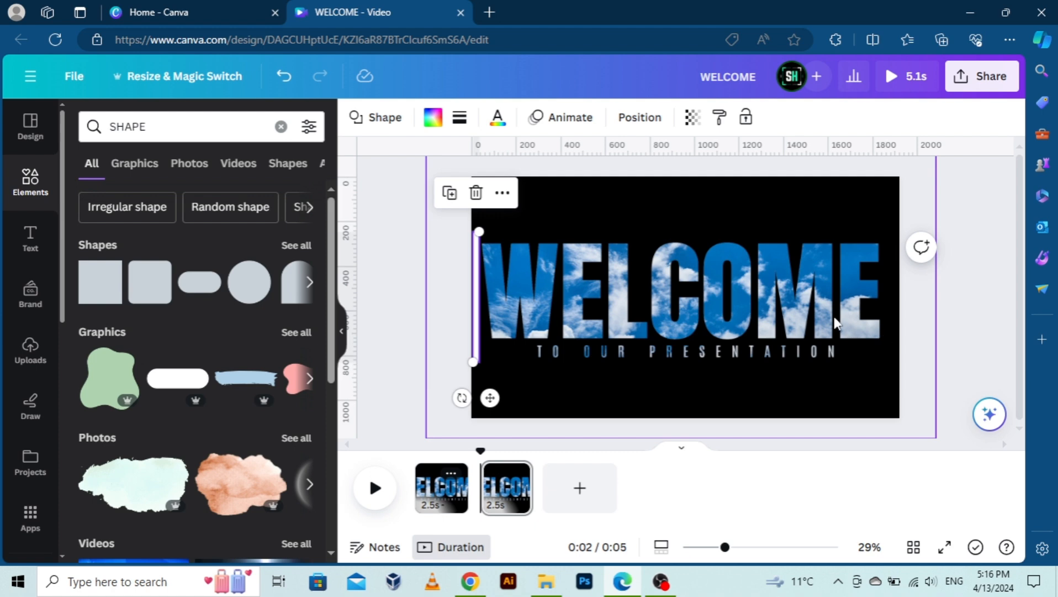
{"action": "left_click", "coordinate": [727, 286]}
{"action": "right_click", "coordinate": [727, 283]}
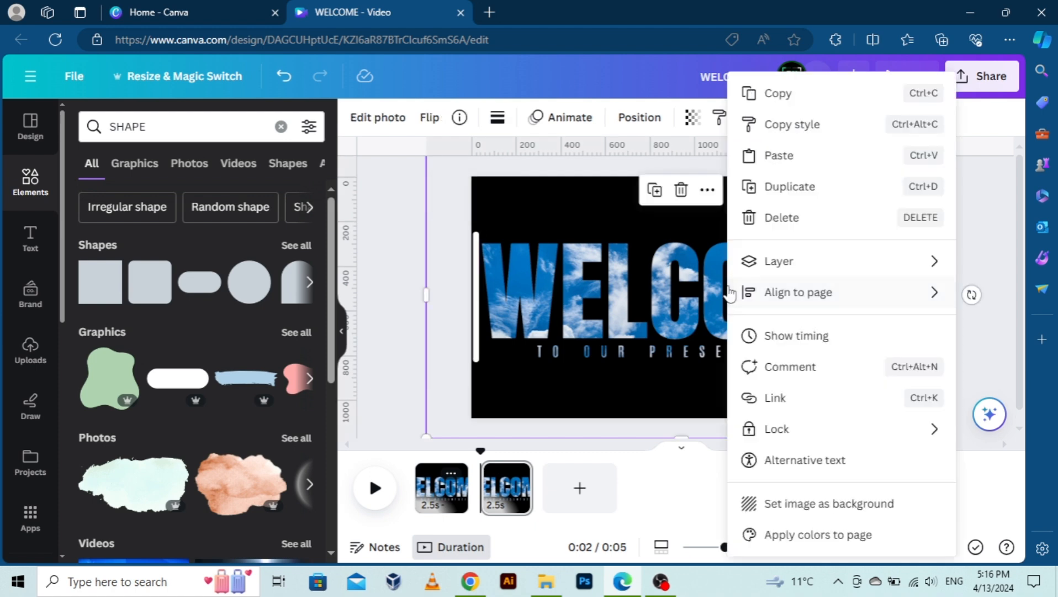
{"action": "mouse_move", "coordinate": [785, 263]}
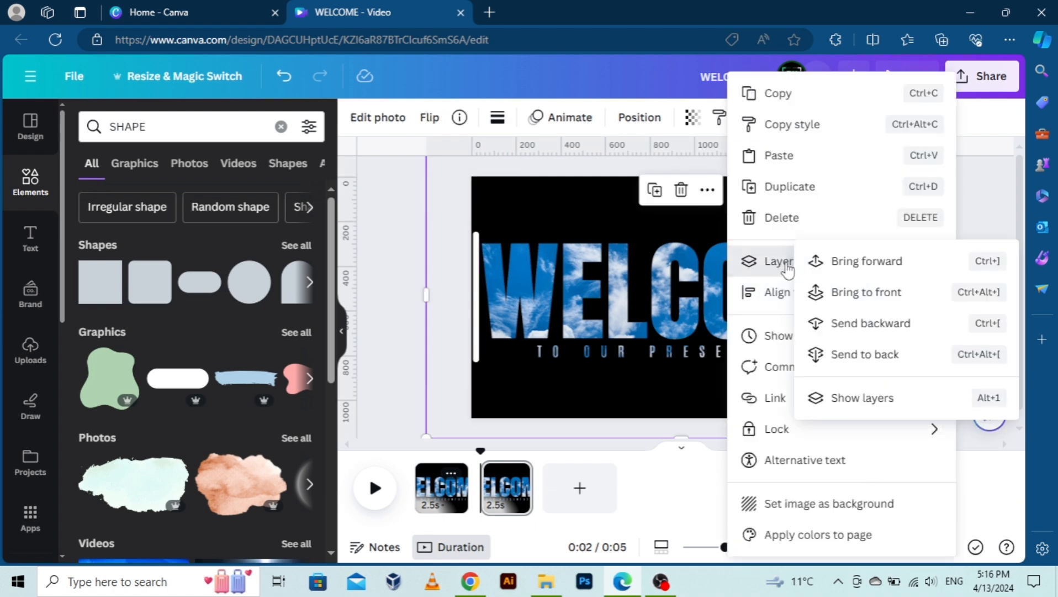
{"action": "left_click", "coordinate": [878, 397]}
{"action": "left_click", "coordinate": [231, 369]}
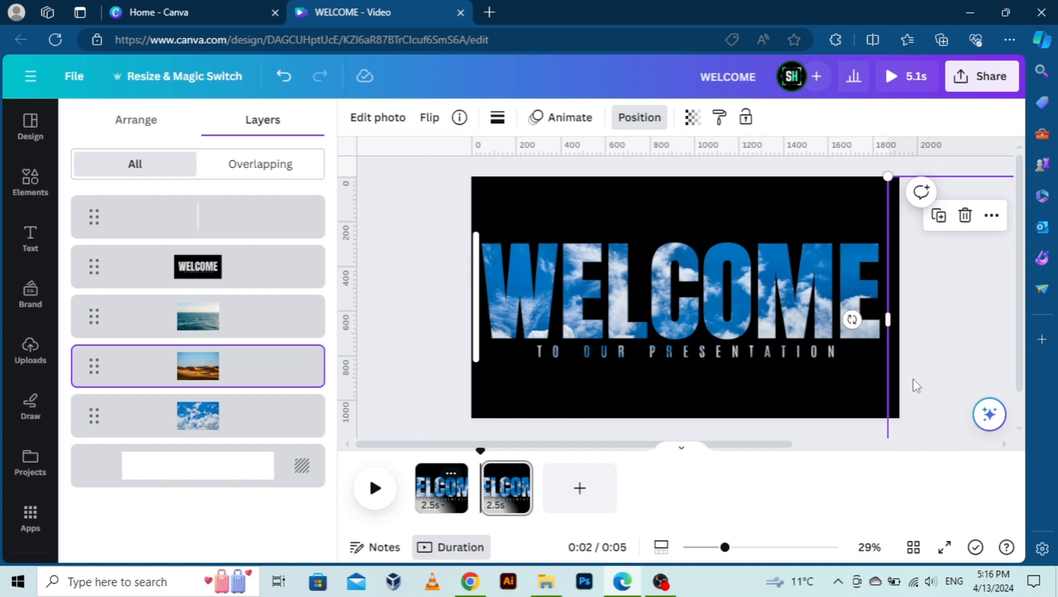
{"action": "left_click_drag", "start_coordinate": [931, 381], "coordinate": [513, 376]}
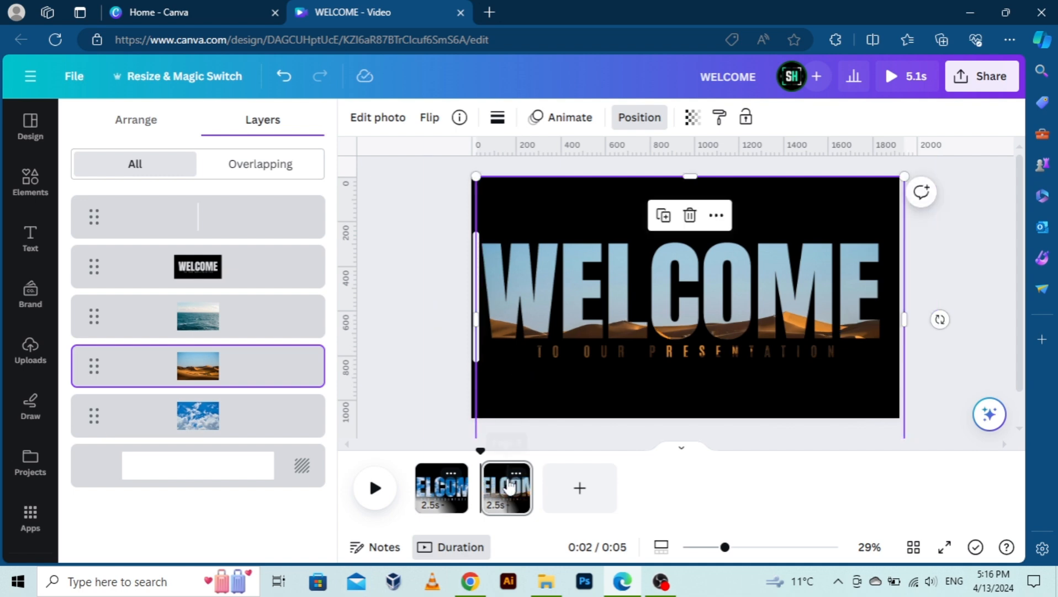
Duplicate page 2 and move the white bar on the new page to the right of WELCOME.
{"action": "left_click", "coordinate": [516, 473]}
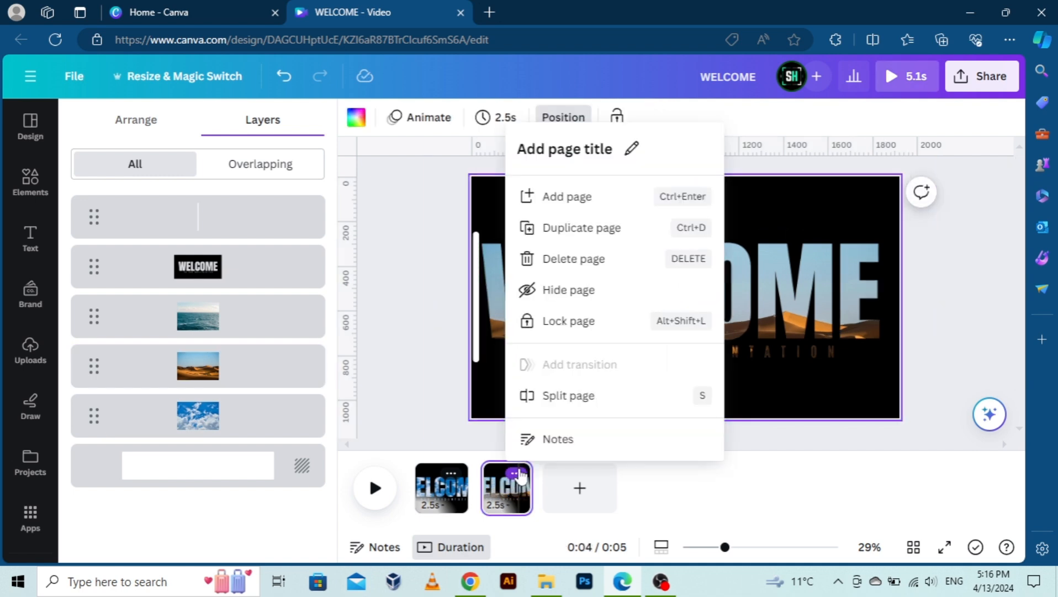
{"action": "left_click", "coordinate": [574, 232]}
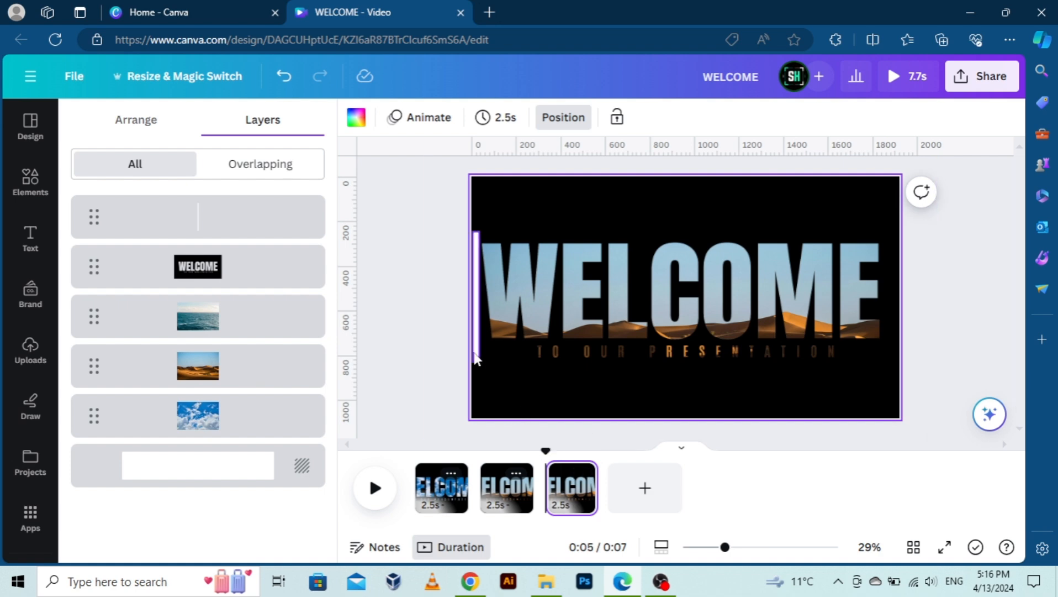
{"action": "left_click_drag", "start_coordinate": [476, 358], "coordinate": [886, 360]}
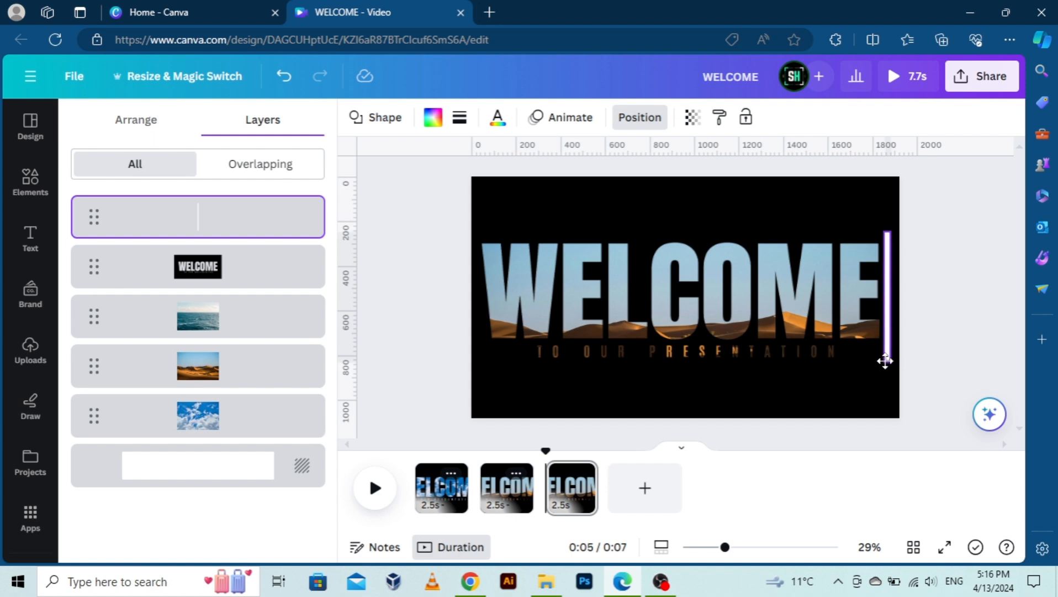
On page 3, slide the ocean image right until it fills the title and its right edge meets the white bar.
{"action": "left_click", "coordinate": [185, 326]}
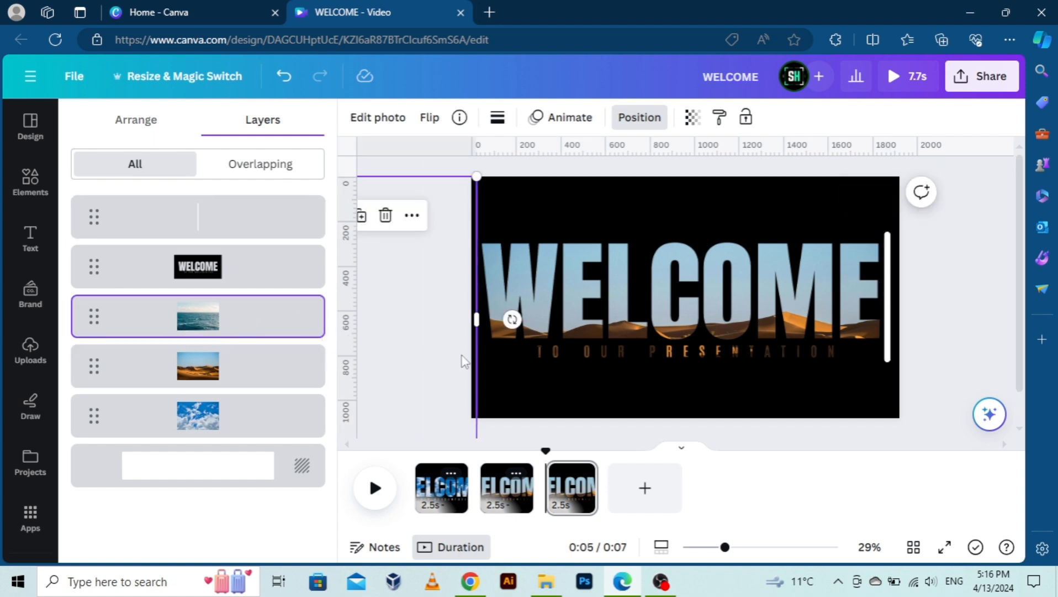
{"action": "left_click_drag", "start_coordinate": [464, 362], "coordinate": [871, 354]}
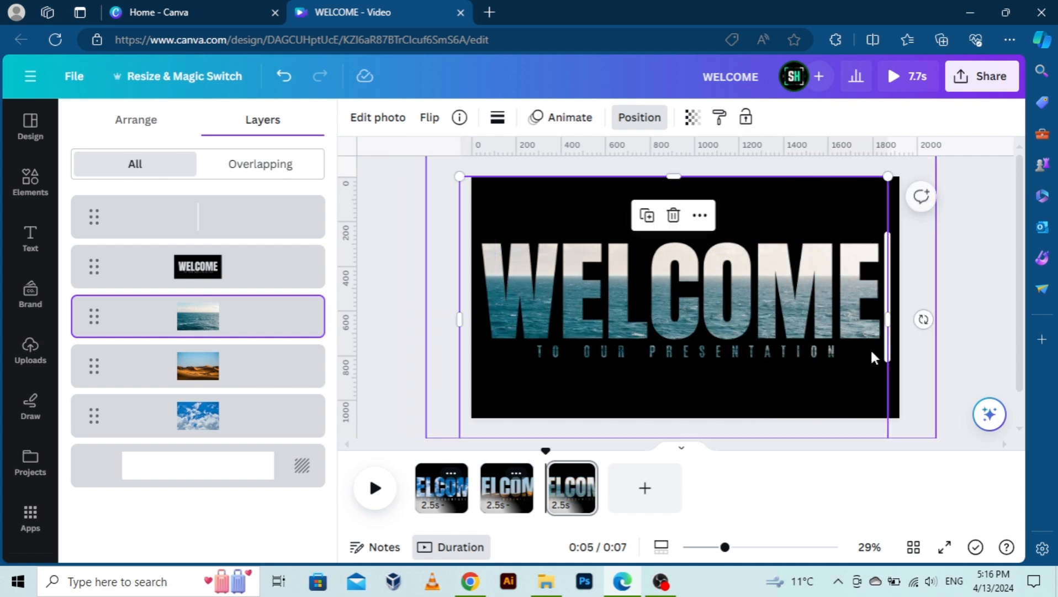
{"action": "left_click", "coordinate": [431, 286]}
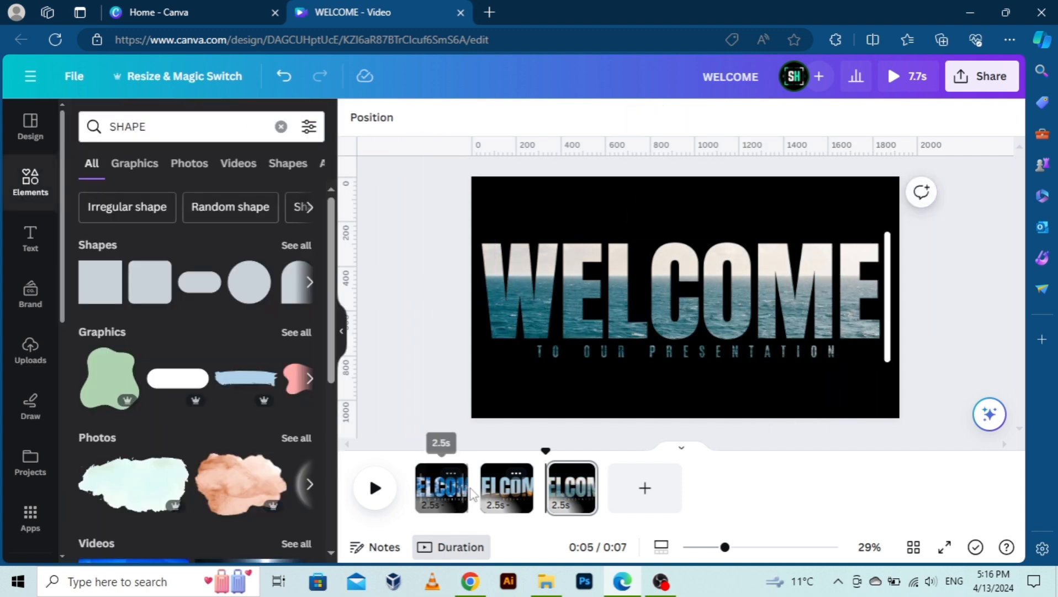
Apply a 1.2-second Match & Move transition between all pages and play the video.
{"action": "left_click", "coordinate": [481, 501]}
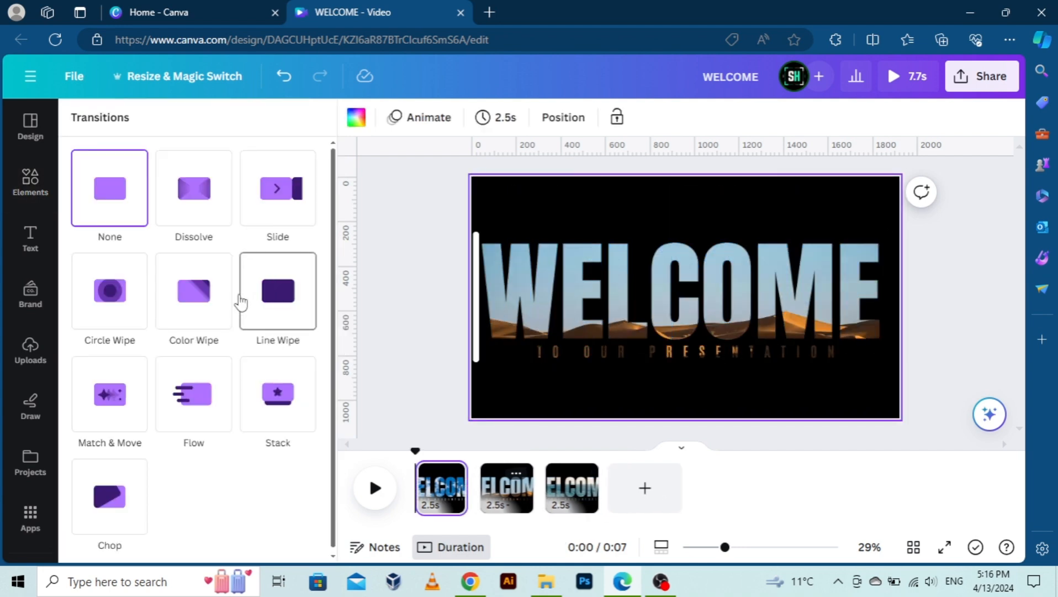
{"action": "mouse_move", "coordinate": [483, 502]}
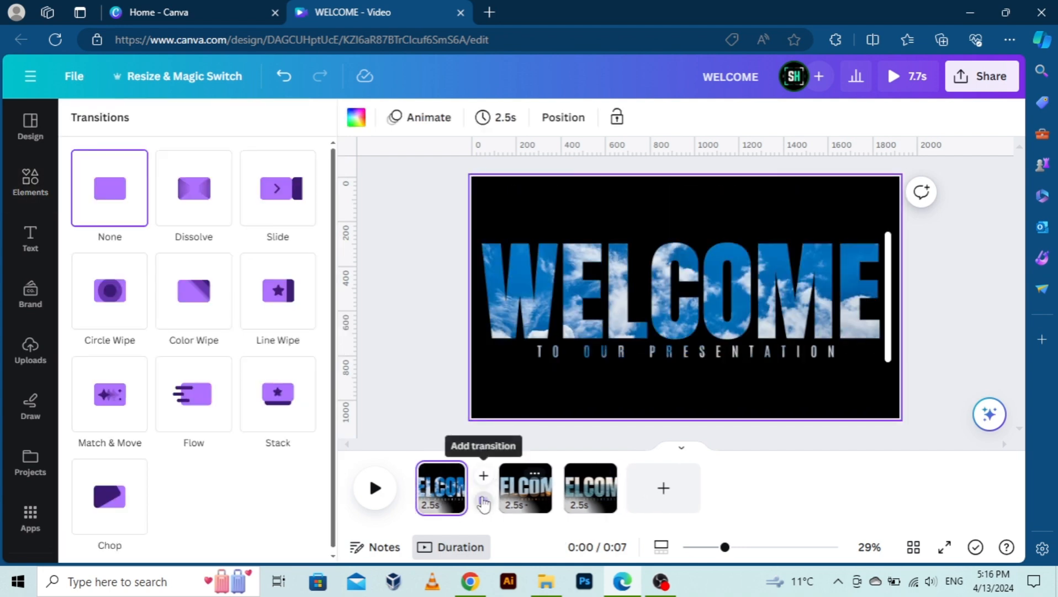
{"action": "left_click", "coordinate": [114, 418]}
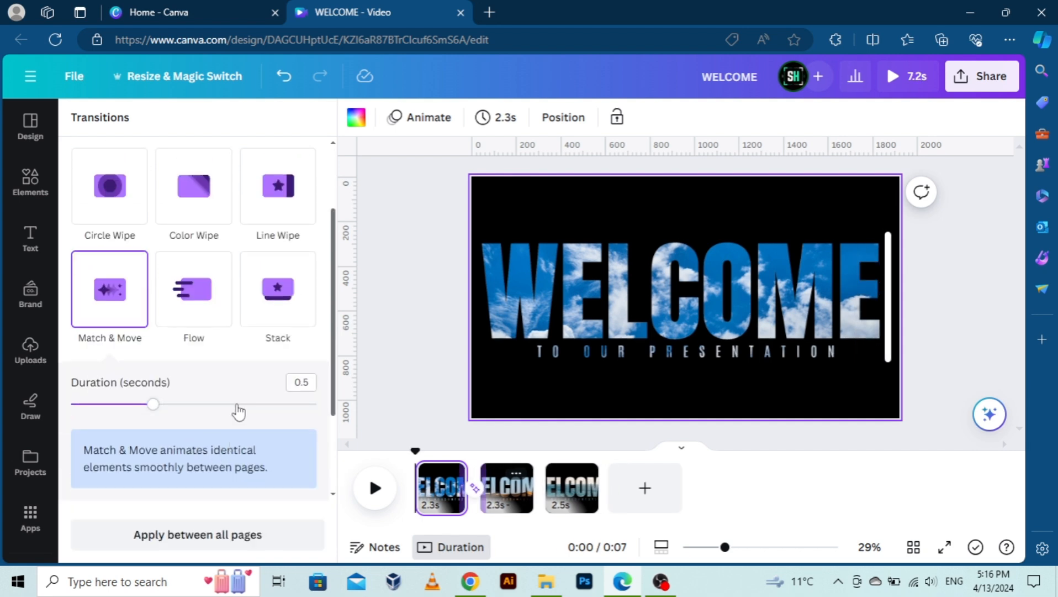
{"action": "left_click", "coordinate": [297, 412]}
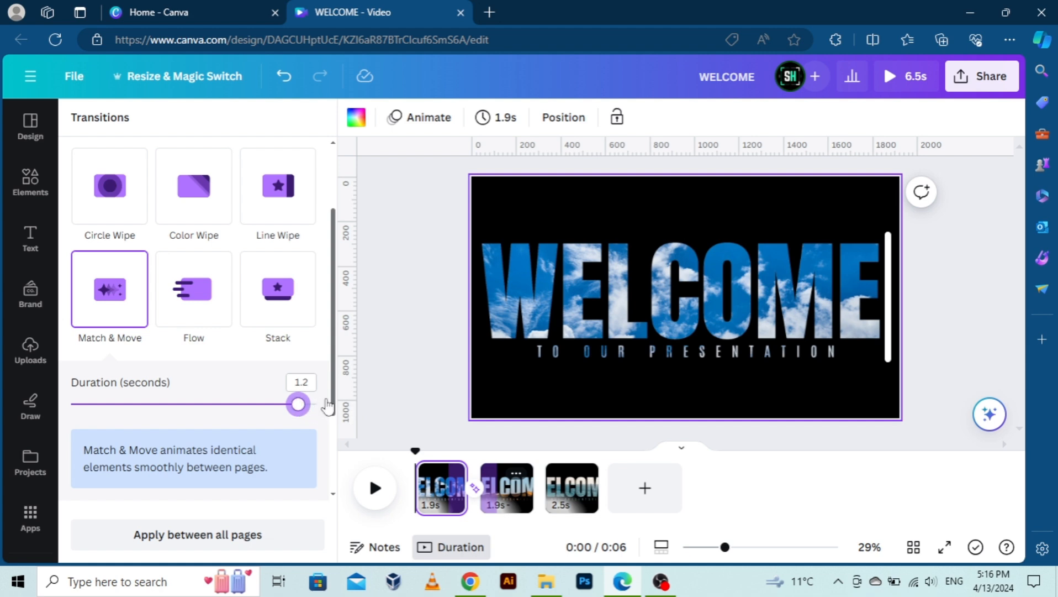
{"action": "left_click", "coordinate": [224, 531]}
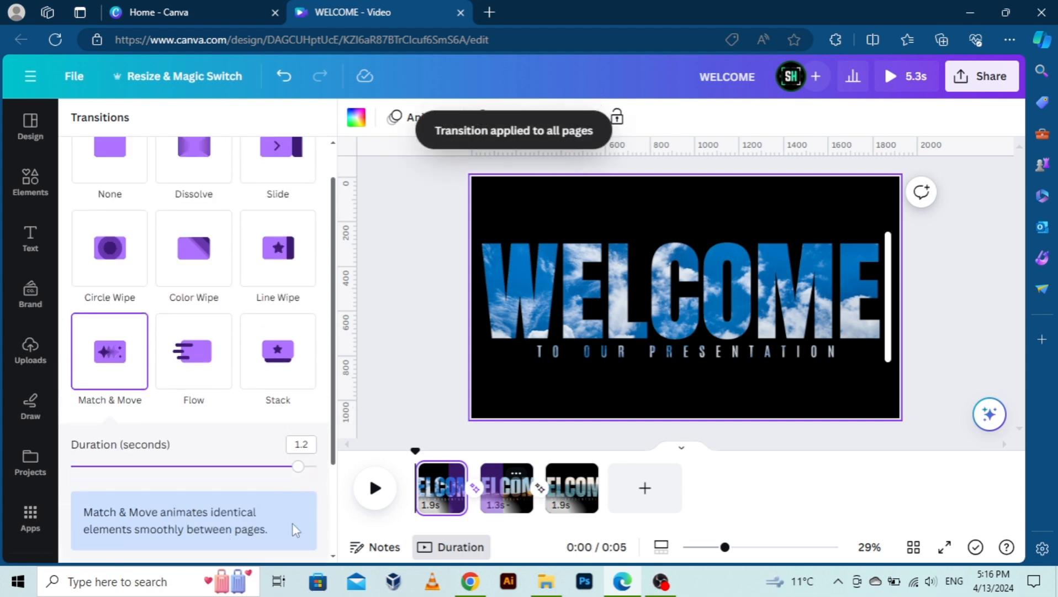
{"action": "left_click", "coordinate": [374, 487]}
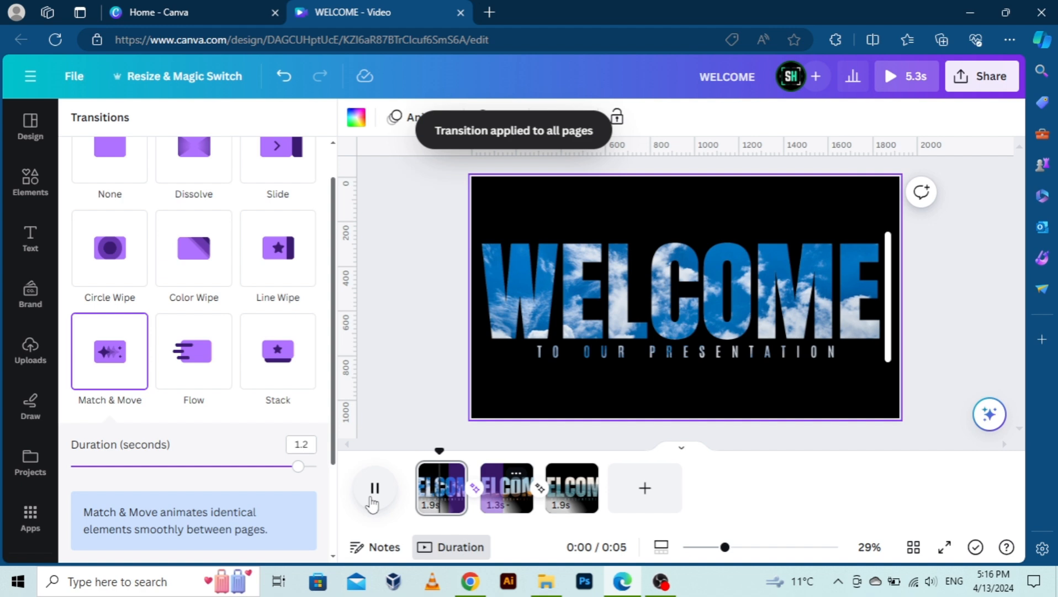